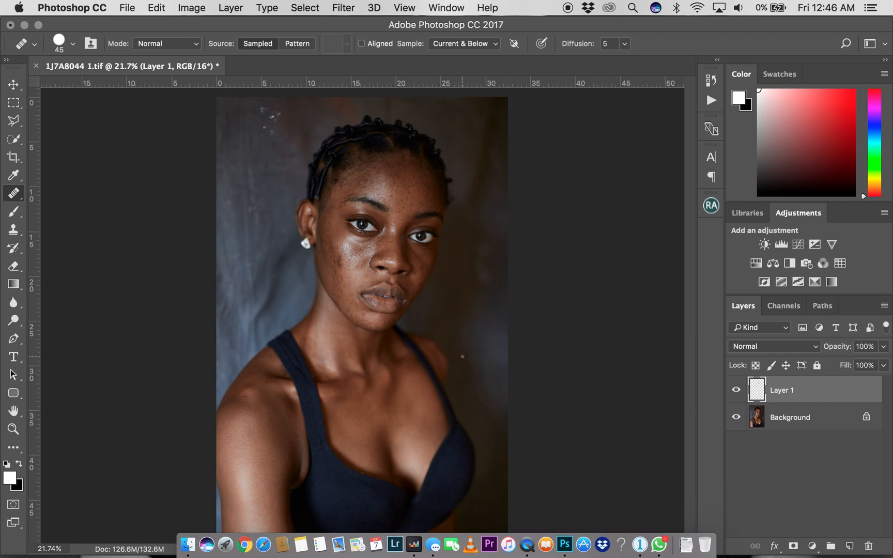
{"action": "key", "text": "ctrl+Left"}
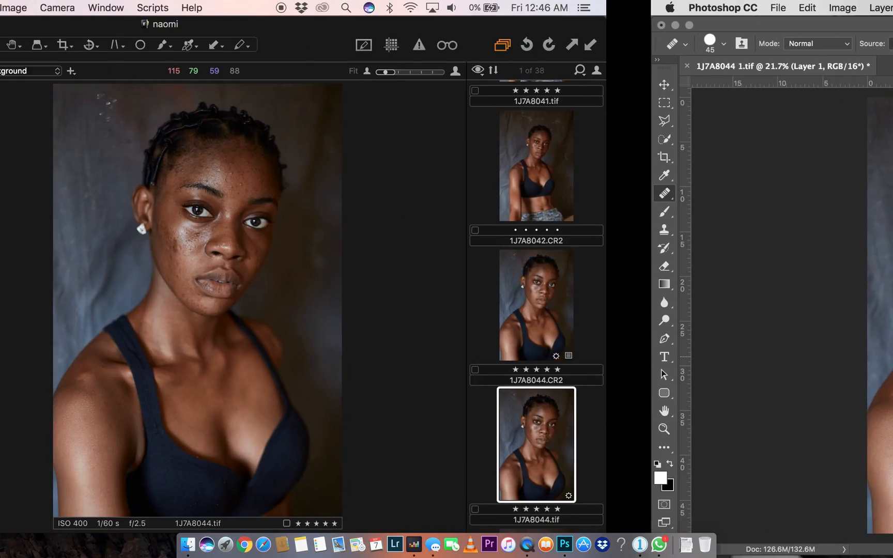
{"action": "key", "text": "ctrl+Right"}
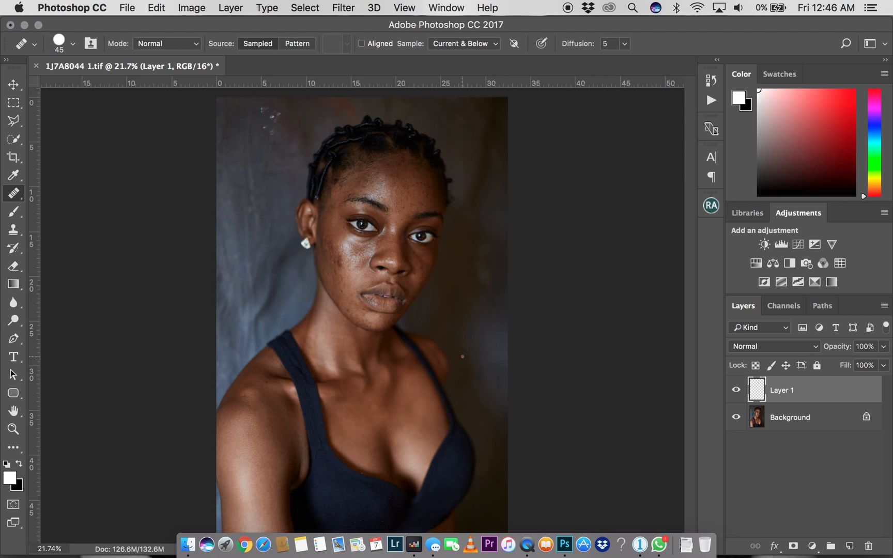
Step: Zoom in on the face and compare the skin with Layer 1 hidden and shown
{"action": "key", "text": "super+equal"}
{"action": "key", "text": "super+equal"}
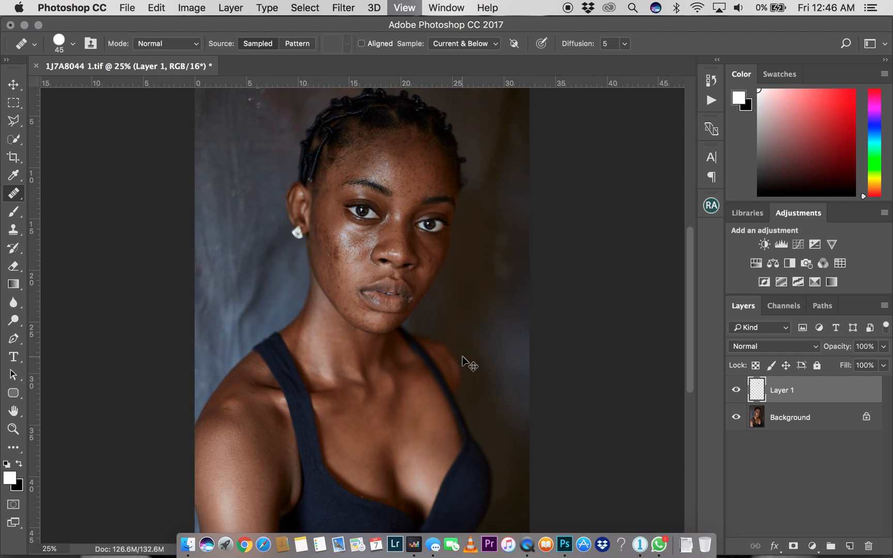
{"action": "key", "text": "super+equal"}
{"action": "key", "text": "super+equal"}
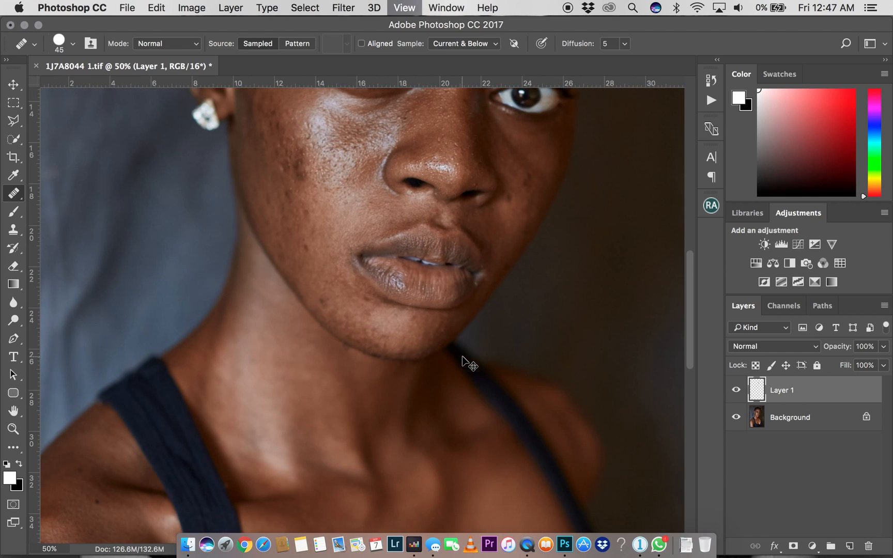
{"action": "scroll", "coordinate": [423, 232], "scroll_direction": "up", "scroll_amount": 10}
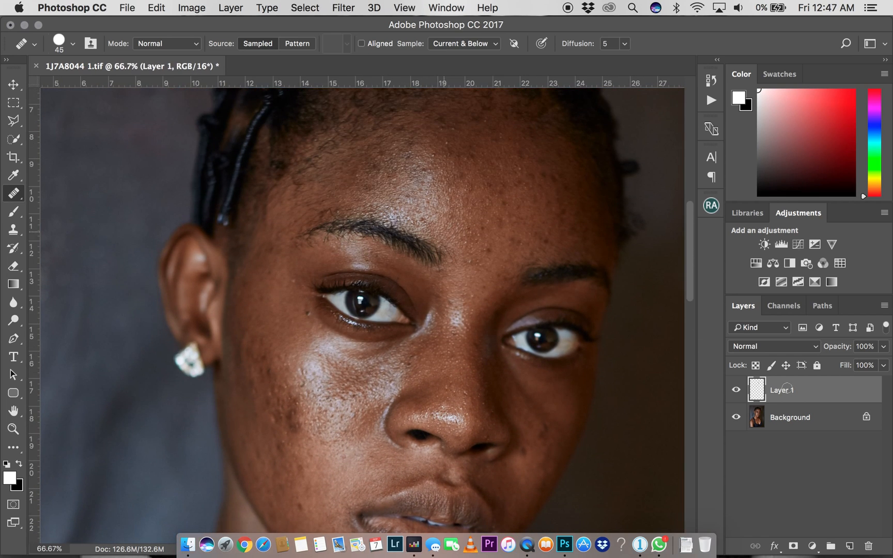
{"action": "left_click", "coordinate": [736, 390]}
{"action": "left_click", "coordinate": [736, 391]}
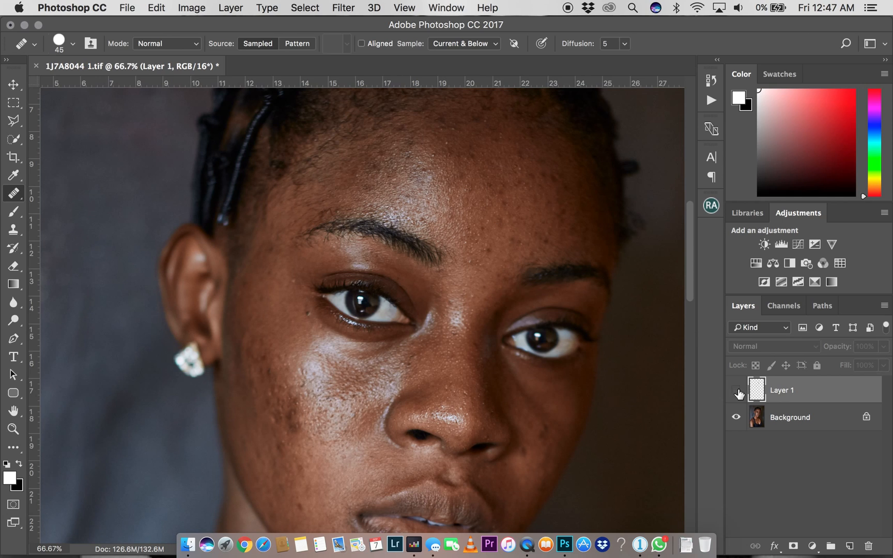
{"action": "left_click", "coordinate": [737, 391]}
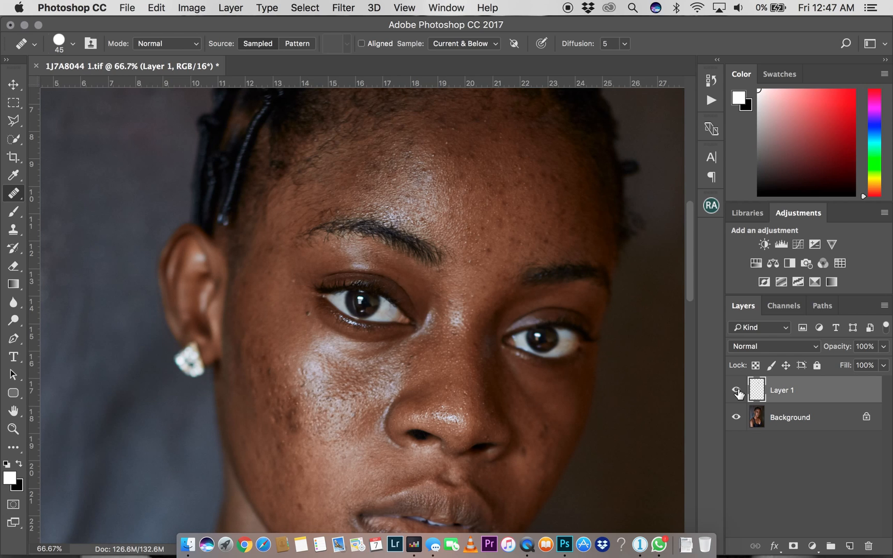
{"action": "key", "text": "super+minus"}
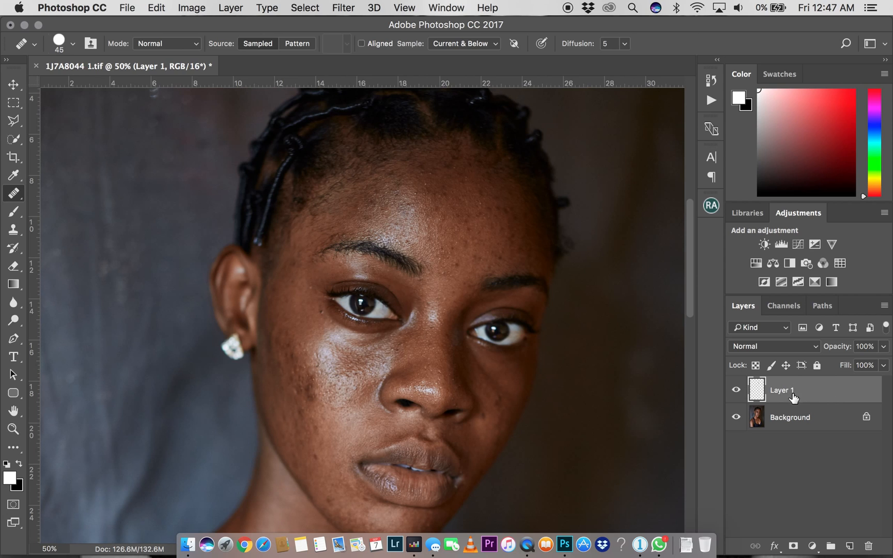
{"action": "left_click", "coordinate": [736, 390]}
{"action": "left_click", "coordinate": [736, 391]}
{"action": "left_click", "coordinate": [736, 392]}
{"action": "left_click", "coordinate": [736, 392]}
Step: Choose the Healing Brush Tool and set it to sample Current & Below
{"action": "right_click", "coordinate": [13, 199]}
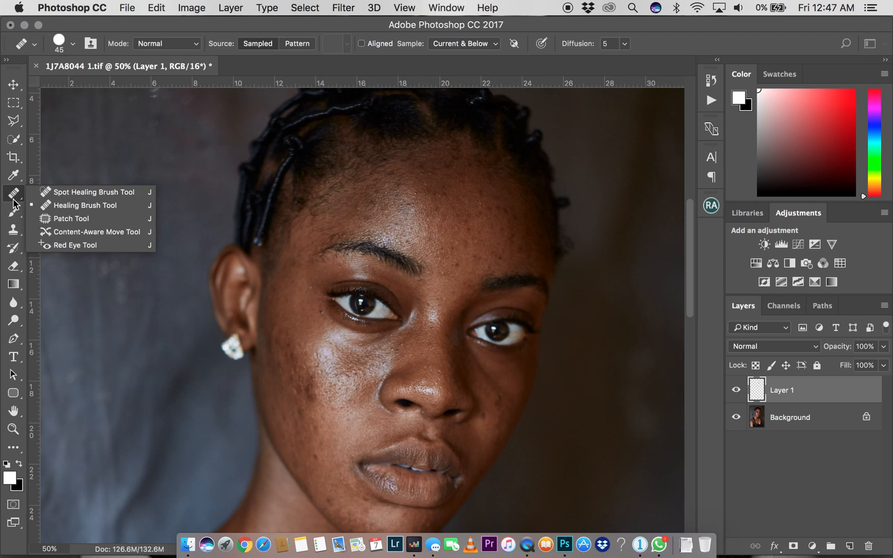
{"action": "left_click", "coordinate": [76, 205]}
{"action": "left_click", "coordinate": [497, 46]}
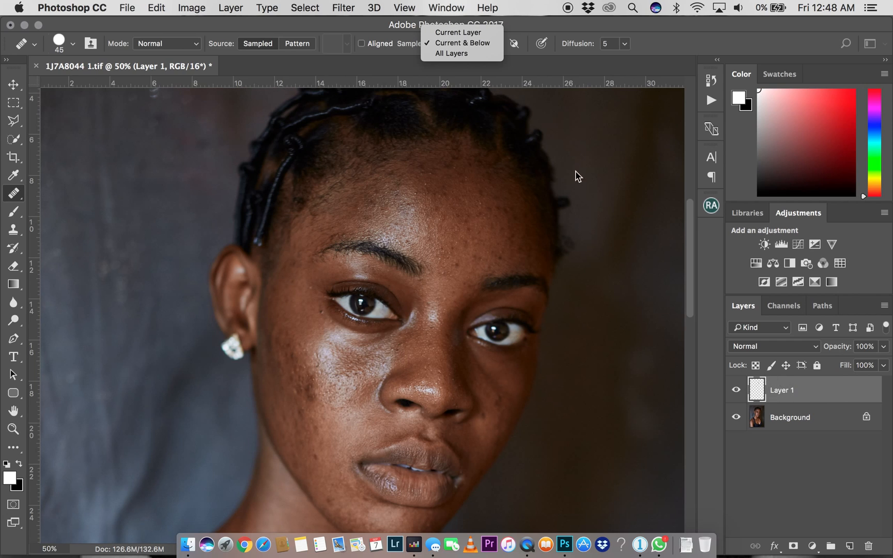
{"action": "left_click", "coordinate": [483, 43]}
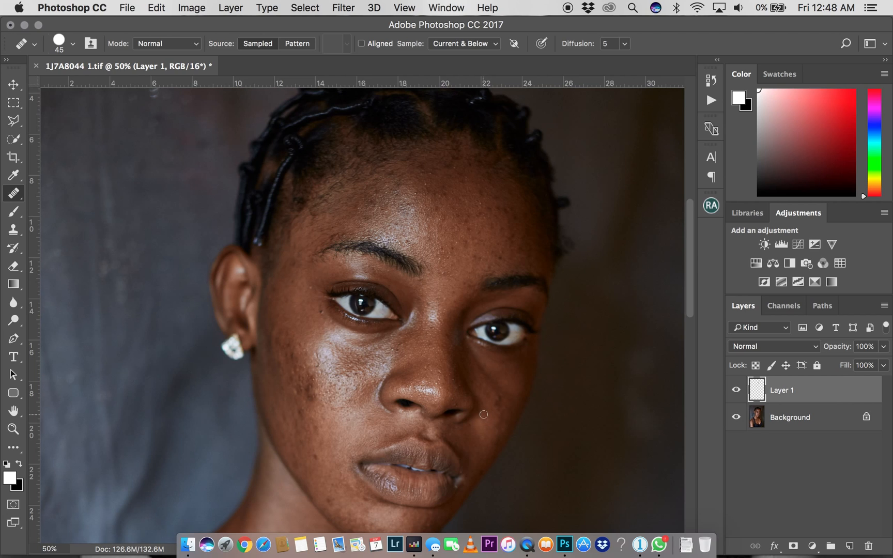
Step: Heal the dark spots on both cheeks on Layer 1, sampling clean skin close to the earring-side blemishes
{"action": "left_click", "coordinate": [494, 392]}
{"action": "left_click_drag", "start_coordinate": [496, 401], "coordinate": [498, 399]}
{"action": "left_click", "coordinate": [295, 400], "text": "alt"}
{"action": "left_click", "coordinate": [295, 388]}
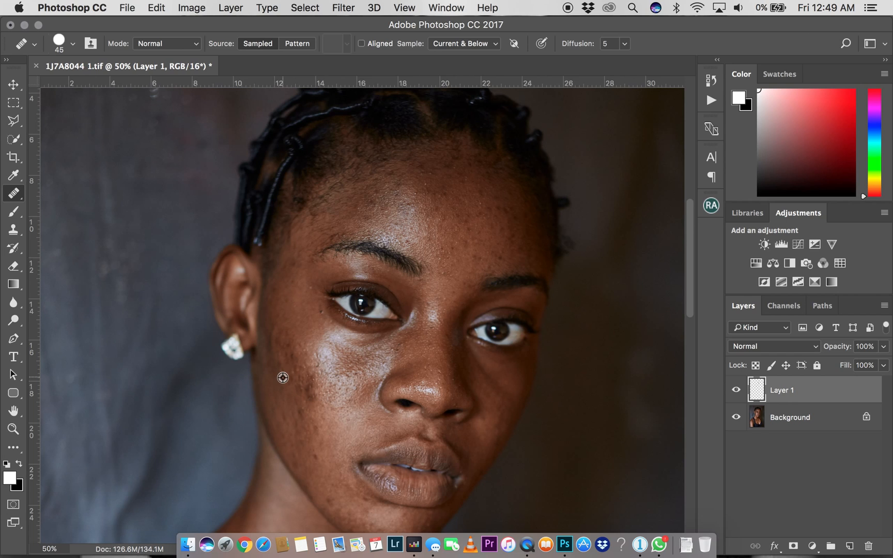
{"action": "left_click", "coordinate": [289, 365]}
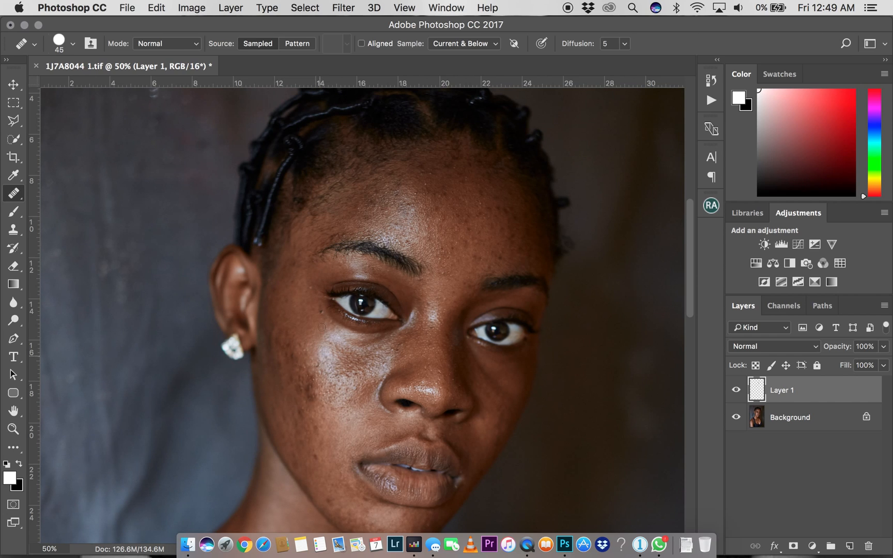
Step: Heal blemishes on the forehead, beside the outer corner of the earring-side eye and on the cheek highlight
{"action": "left_click", "coordinate": [422, 197], "text": "alt"}
{"action": "left_click", "coordinate": [392, 216]}
{"action": "left_click", "coordinate": [325, 319], "text": "alt"}
{"action": "left_click", "coordinate": [321, 313]}
{"action": "left_click", "coordinate": [330, 361], "text": "alt"}
{"action": "left_click", "coordinate": [341, 359]}
Step: Review the whole portrait, and heal the blemish beneath the lower lip with skin sampled from the chin
{"action": "key", "text": "super+minus"}
{"action": "key", "text": "super+minus"}
{"action": "key", "text": "super+0"}
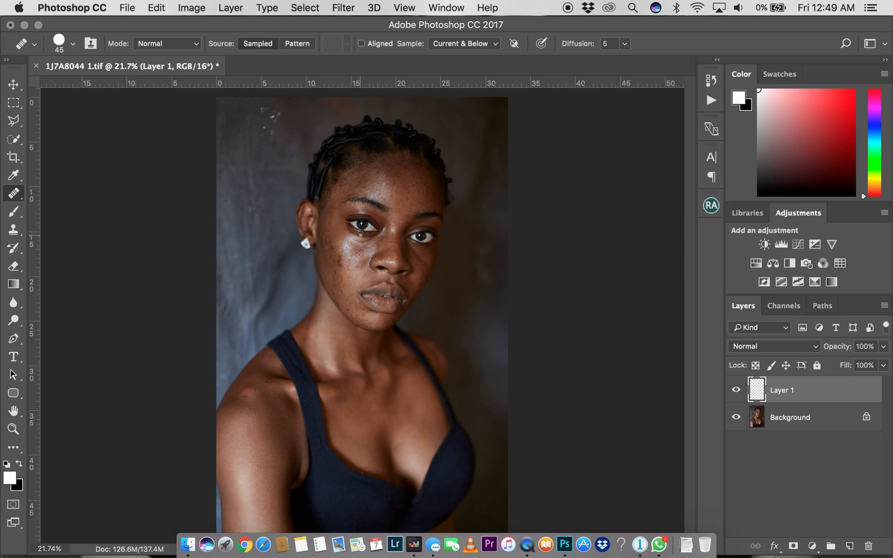
{"action": "key", "text": "super+plus"}
{"action": "key", "text": "super+plus"}
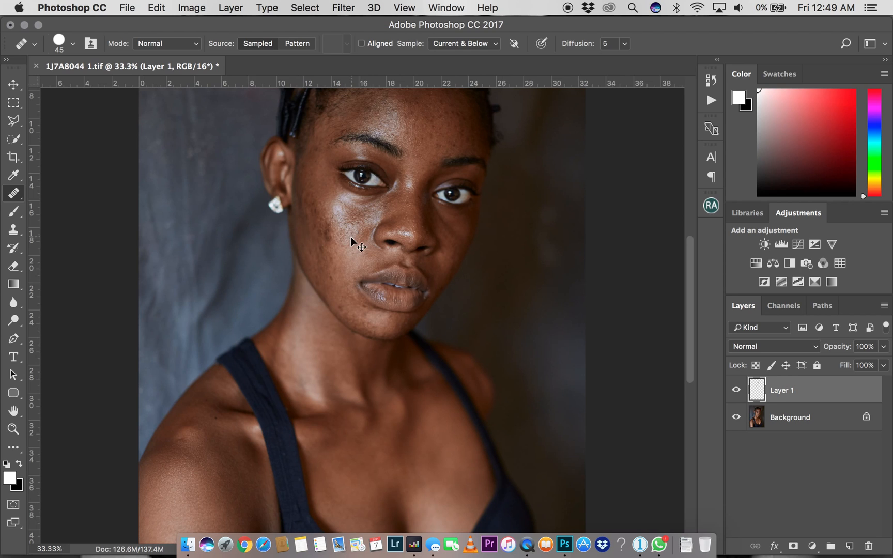
{"action": "key", "text": "super+plus"}
{"action": "key", "text": "super+plus"}
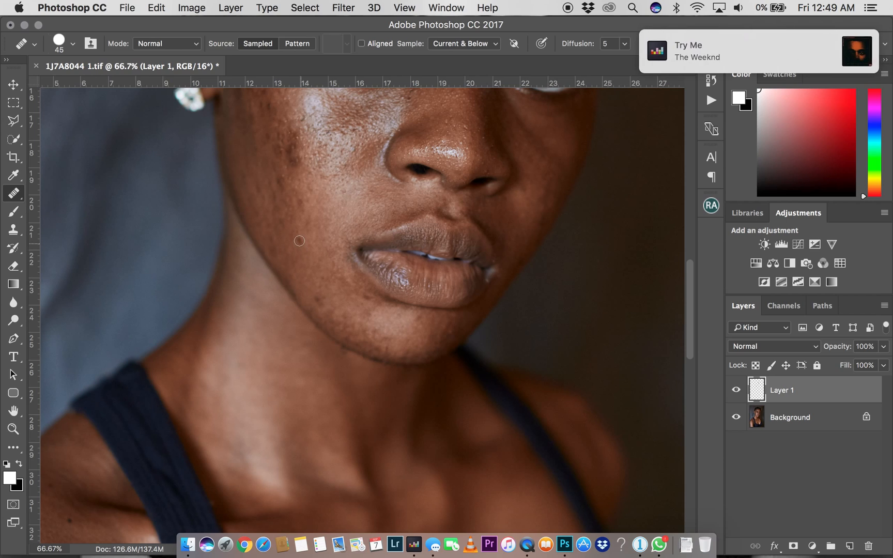
{"action": "left_click", "coordinate": [361, 305], "text": "alt"}
{"action": "left_click", "coordinate": [383, 300]}
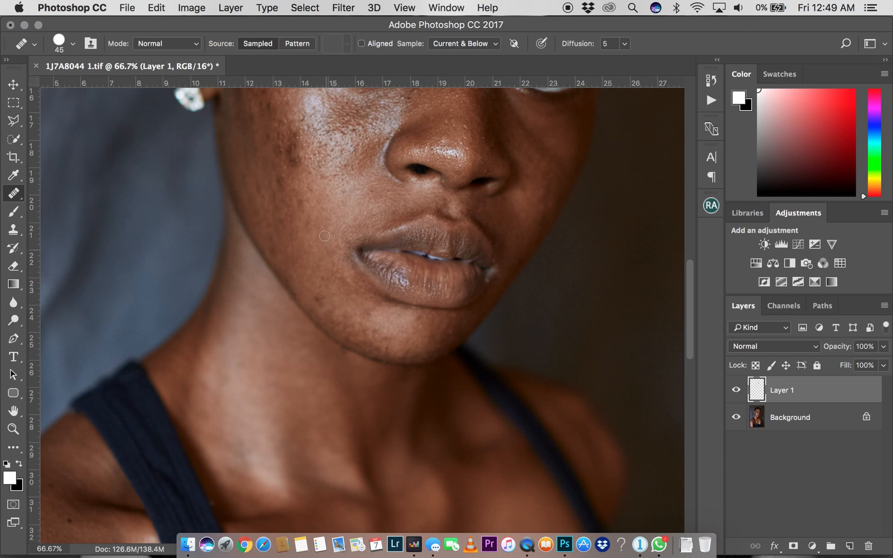
Step: Heal the spots across the earring-side cheek, resampling nearby clean skin for each area
{"action": "scroll", "coordinate": [324, 235], "scroll_direction": "up", "scroll_amount": 5}
{"action": "scroll", "coordinate": [323, 232], "scroll_direction": "up", "scroll_amount": 1}
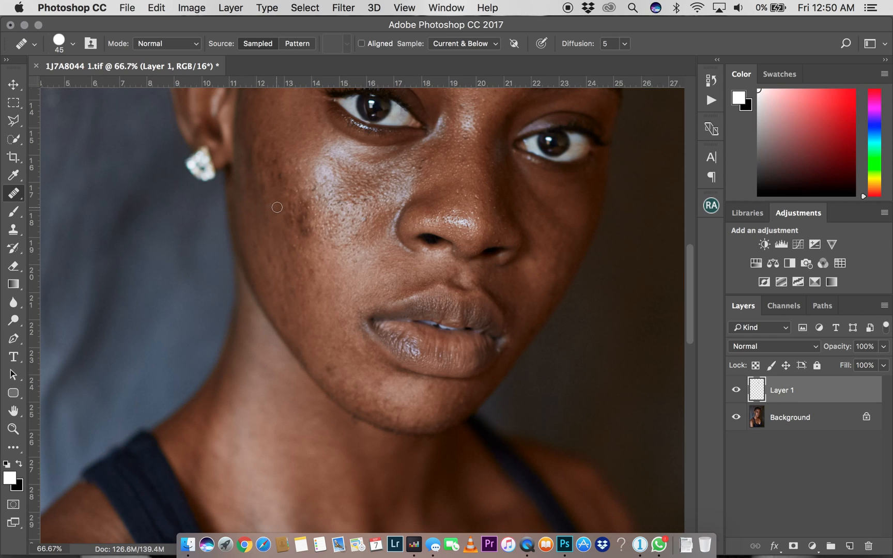
{"action": "key", "text": "XF86AudioRaiseVolume"}
{"action": "left_click", "coordinate": [287, 173], "text": "alt"}
{"action": "left_click", "coordinate": [280, 175]}
{"action": "left_click", "coordinate": [283, 204]}
{"action": "left_click", "coordinate": [321, 190], "text": "alt"}
{"action": "left_click", "coordinate": [354, 221], "text": "alt"}
{"action": "left_click_drag", "start_coordinate": [361, 226], "coordinate": [363, 220]}
{"action": "left_click", "coordinate": [323, 277]}
Step: Heal the small blemishes on the forehead below the hairline using skin sampled from the surrounding forehead
{"action": "scroll", "coordinate": [323, 276], "scroll_direction": "up", "scroll_amount": 2}
{"action": "scroll", "coordinate": [323, 277], "scroll_direction": "up", "scroll_amount": 5}
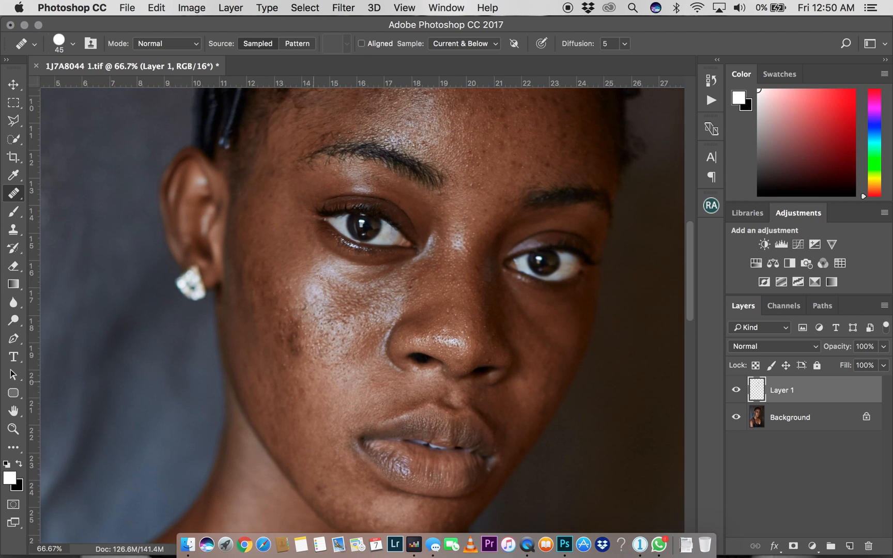
{"action": "scroll", "coordinate": [324, 276], "scroll_direction": "up", "scroll_amount": 5}
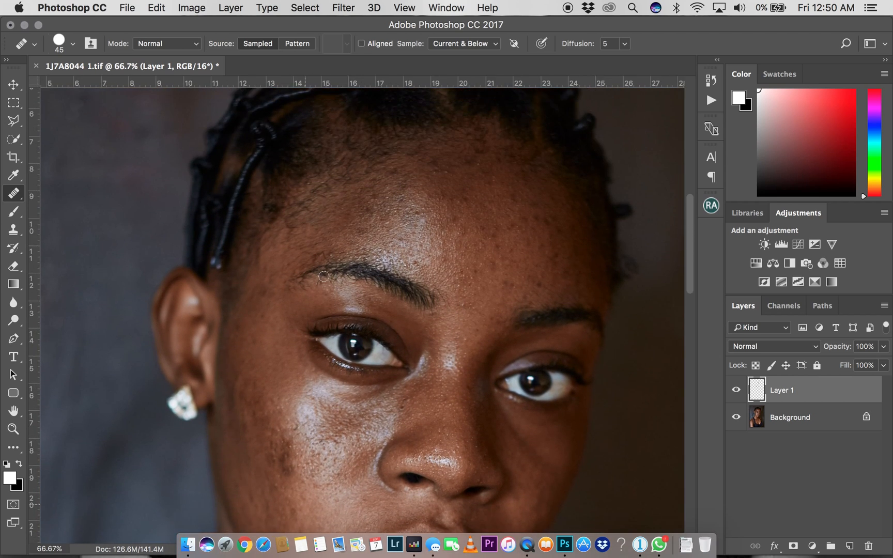
{"action": "left_click", "coordinate": [422, 273], "text": "alt"}
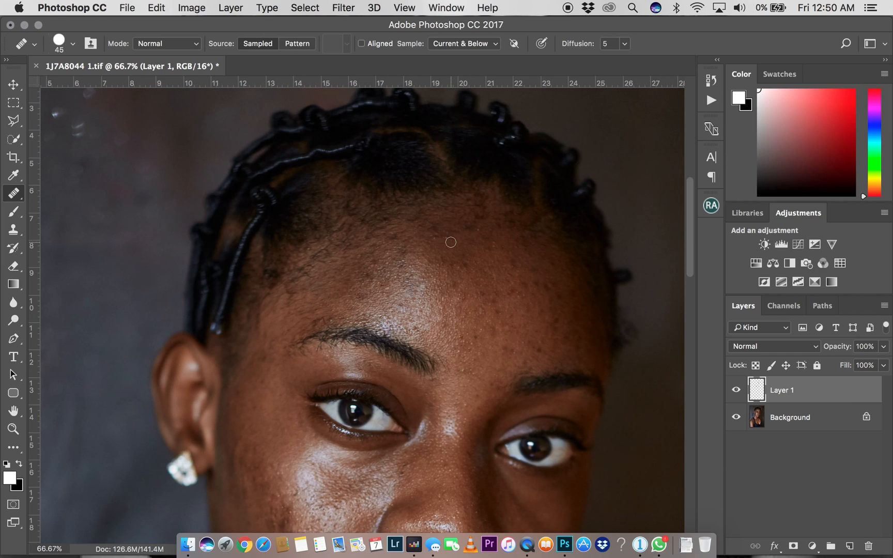
{"action": "left_click", "coordinate": [432, 249]}
{"action": "left_click", "coordinate": [431, 243]}
{"action": "left_click", "coordinate": [437, 241]}
{"action": "left_click", "coordinate": [421, 324], "text": "alt"}
{"action": "left_click", "coordinate": [502, 244], "text": "alt"}
{"action": "left_click", "coordinate": [412, 248]}
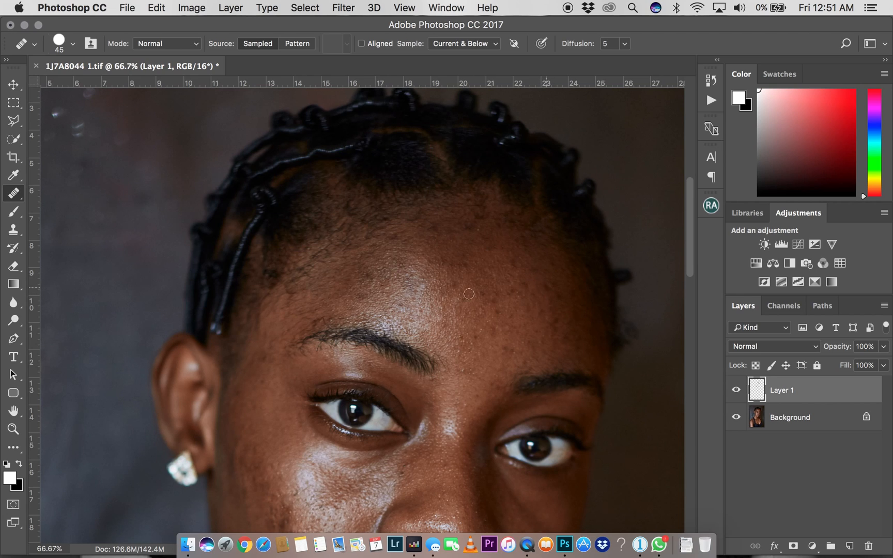
{"action": "left_click", "coordinate": [466, 272], "text": "alt"}
Step: Heal the cluster of dark marks on the earring-side cheek with skin sampled around it
{"action": "scroll", "coordinate": [468, 329], "scroll_direction": "down", "scroll_amount": 5}
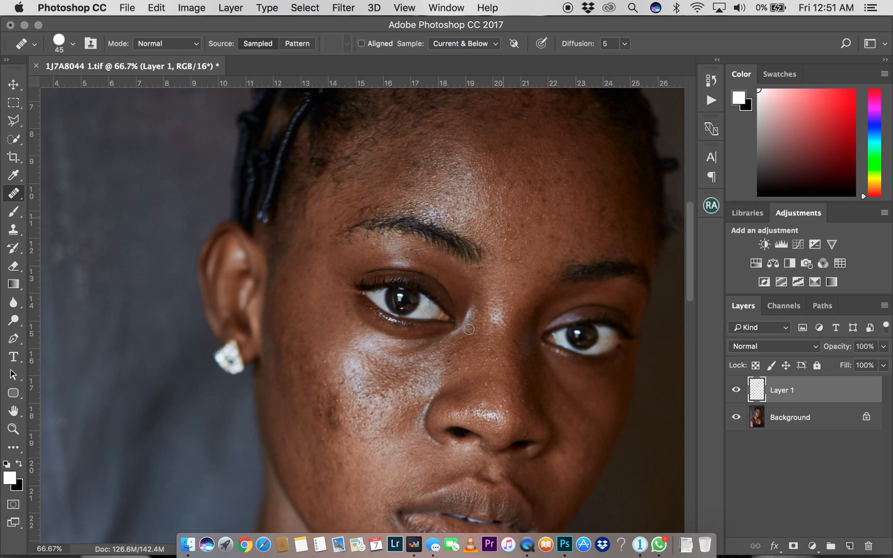
{"action": "scroll", "coordinate": [469, 330], "scroll_direction": "down", "scroll_amount": 1}
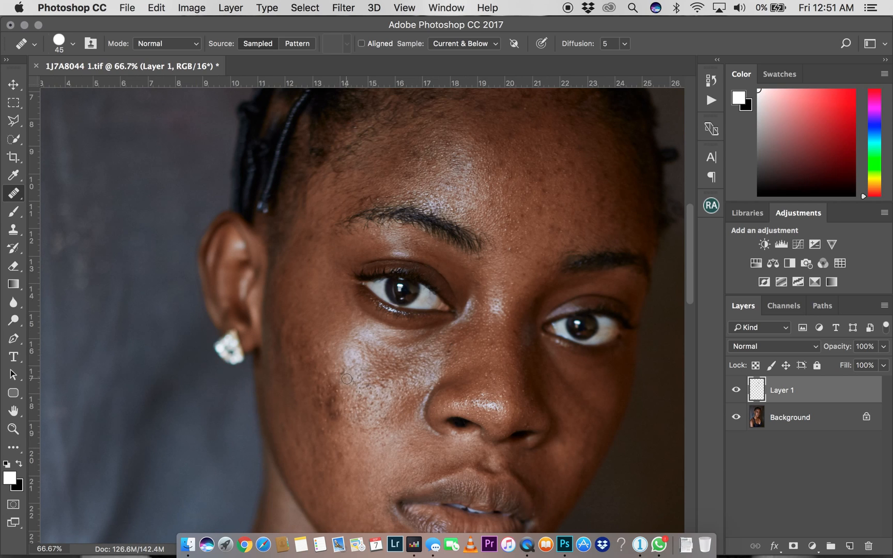
{"action": "left_click", "coordinate": [331, 417]}
{"action": "left_click", "coordinate": [333, 415]}
{"action": "left_click", "coordinate": [338, 407], "text": "alt"}
{"action": "left_click", "coordinate": [322, 364], "text": "alt"}
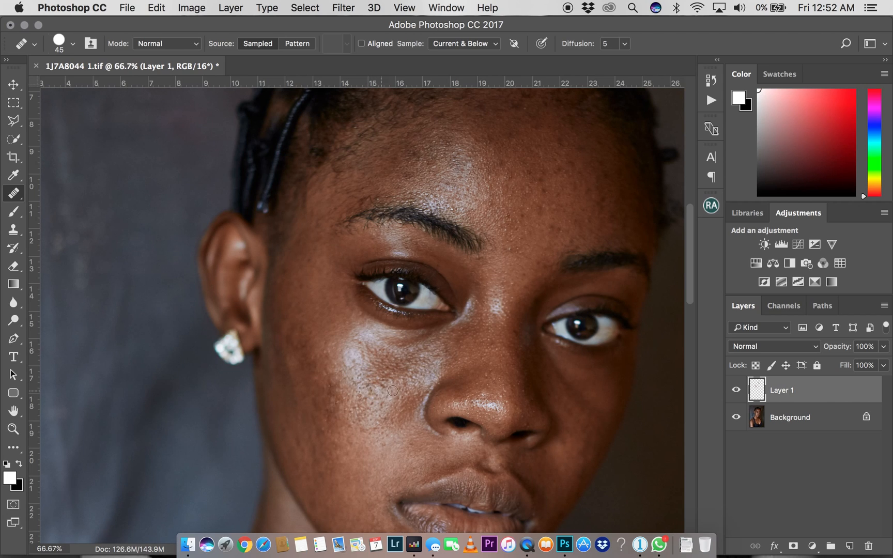
Step: Heal small blemishes beside the nostril and around the mouth, sampling clean skin along the jaw
{"action": "left_click", "coordinate": [417, 408]}
{"action": "scroll", "coordinate": [417, 408], "scroll_direction": "down", "scroll_amount": 5}
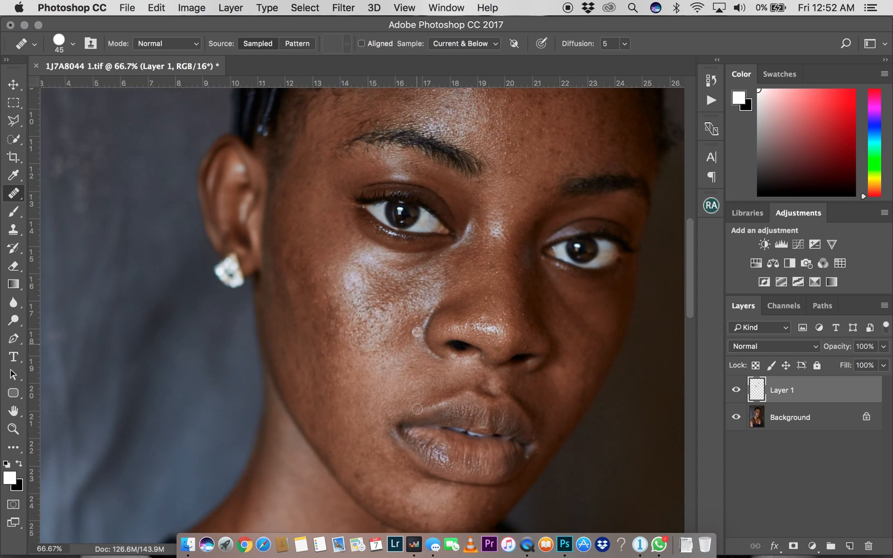
{"action": "left_click", "coordinate": [417, 408]}
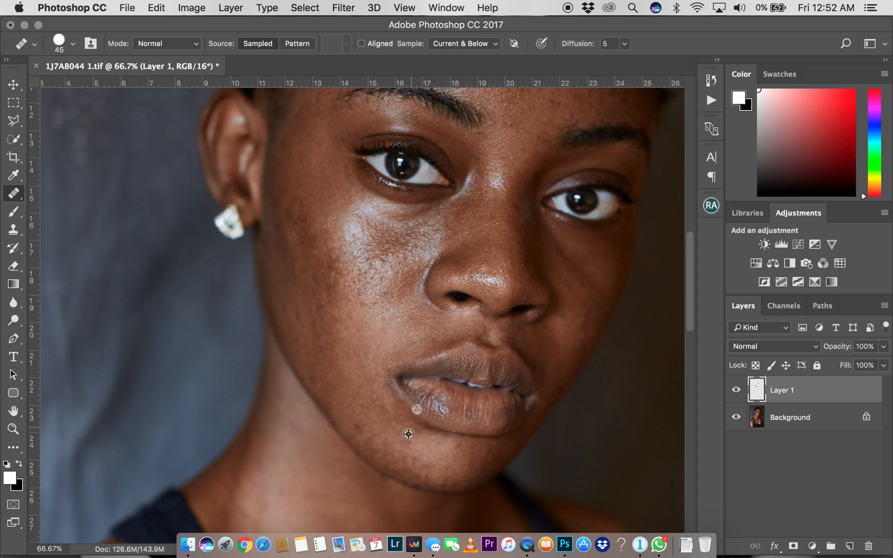
{"action": "left_click", "coordinate": [368, 473], "text": "alt"}
{"action": "scroll", "coordinate": [454, 316], "scroll_direction": "up", "scroll_amount": 5}
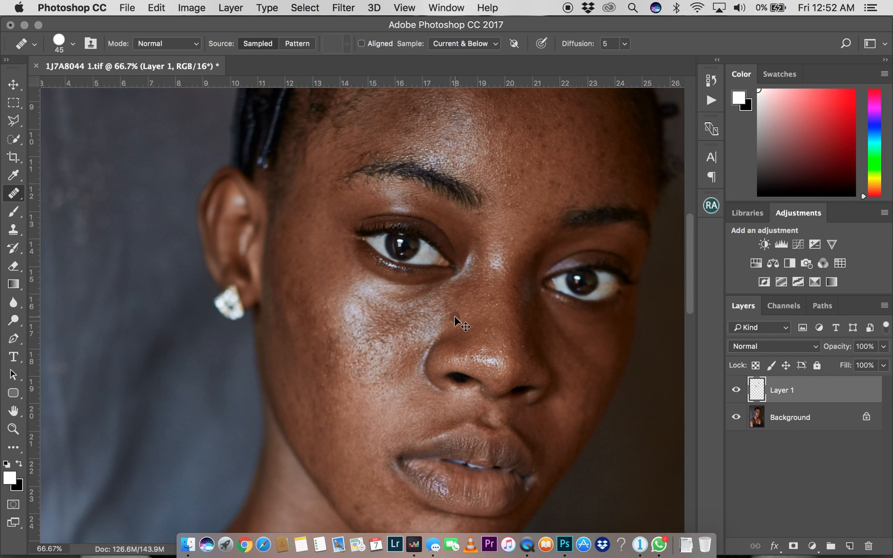
Step: Compare the portrait before and after healing by repeatedly hiding and showing Layer 1 with the whole head in view
{"action": "scroll", "coordinate": [454, 316], "scroll_direction": "down", "scroll_amount": 1}
{"action": "scroll", "coordinate": [455, 316], "scroll_direction": "down", "scroll_amount": 1}
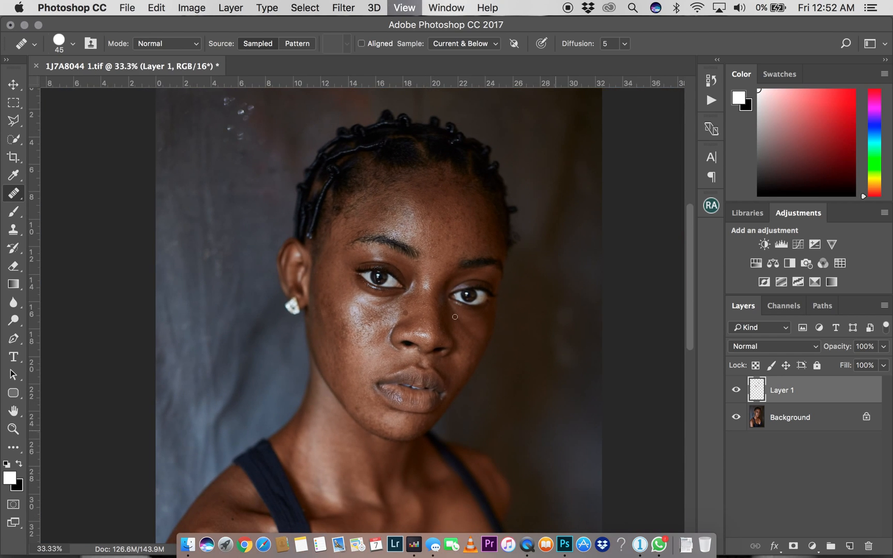
{"action": "left_click", "coordinate": [735, 391]}
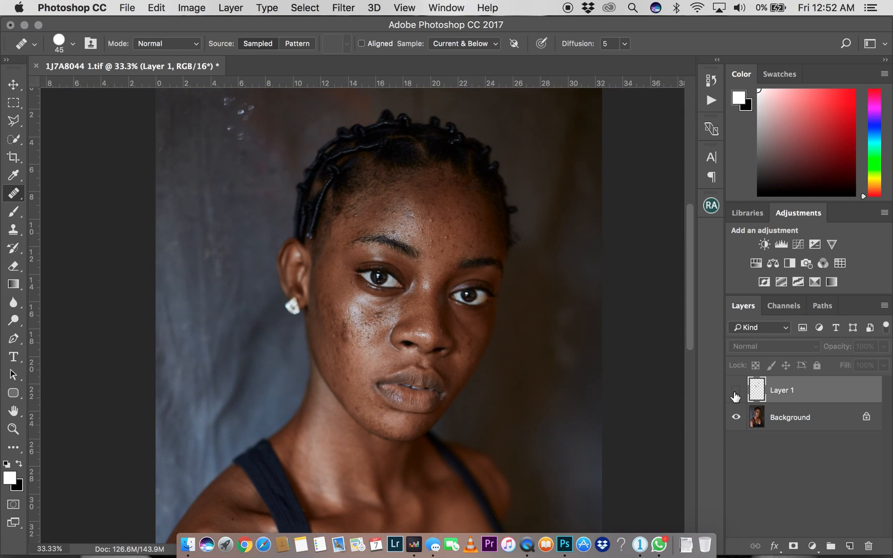
{"action": "left_click", "coordinate": [735, 391]}
{"action": "left_click", "coordinate": [735, 392]}
{"action": "left_click", "coordinate": [735, 391]}
{"action": "left_click", "coordinate": [735, 391]}
{"action": "left_click", "coordinate": [735, 392]}
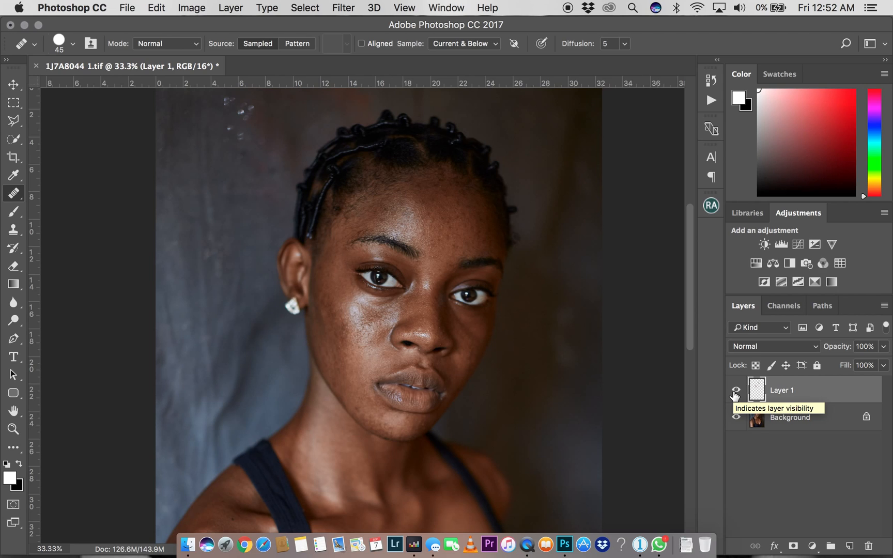
{"action": "left_click", "coordinate": [735, 391]}
{"action": "left_click", "coordinate": [735, 392]}
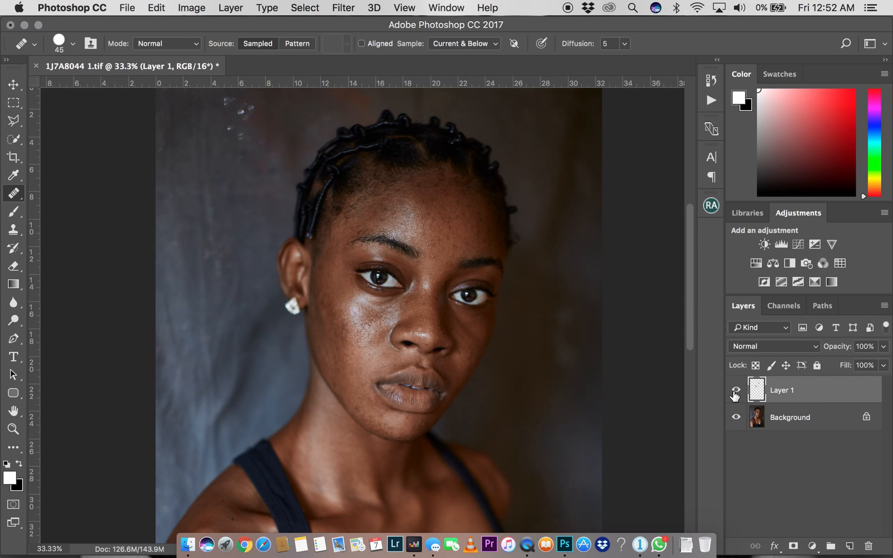
{"action": "left_click", "coordinate": [735, 392]}
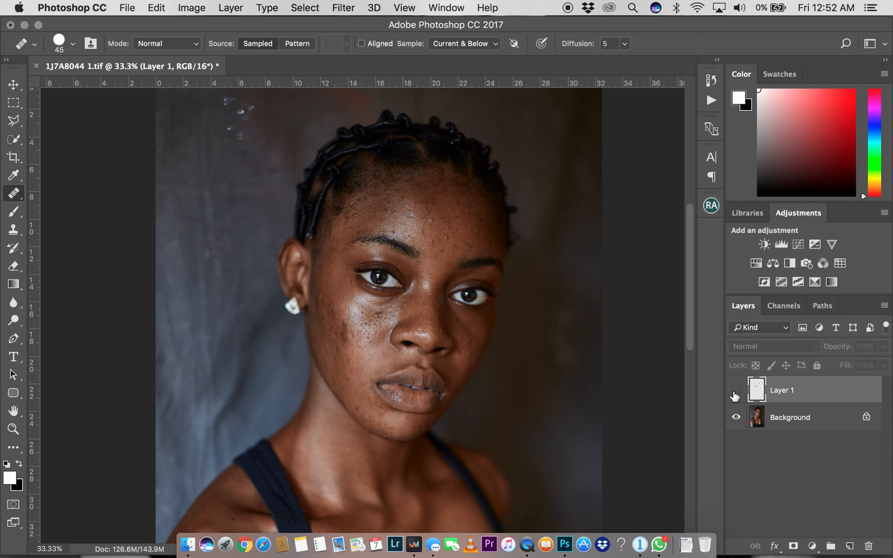
{"action": "left_click", "coordinate": [735, 392]}
{"action": "left_click", "coordinate": [735, 392]}
{"action": "left_click", "coordinate": [735, 391]}
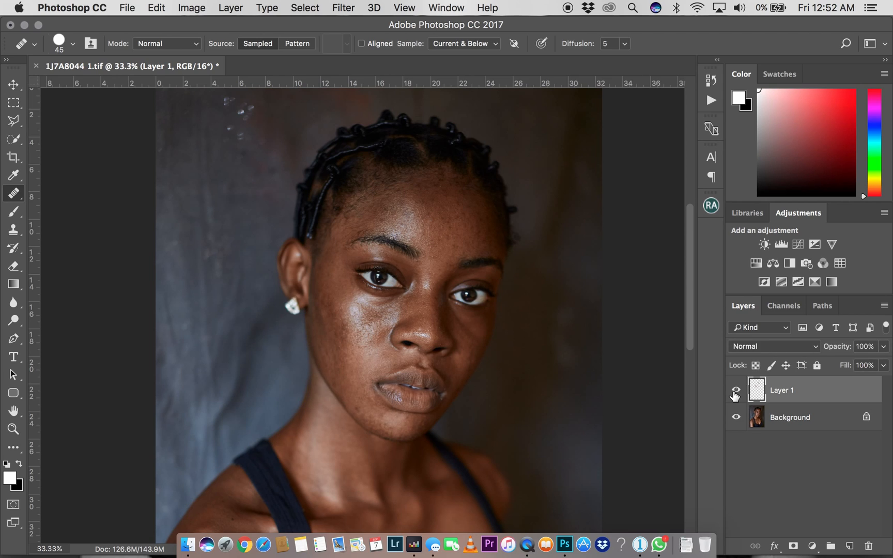
{"action": "left_click", "coordinate": [735, 392]}
{"action": "left_click", "coordinate": [735, 392]}
Step: Add a new empty layer above Layer 1
{"action": "key", "text": "super+alt+shift+n"}
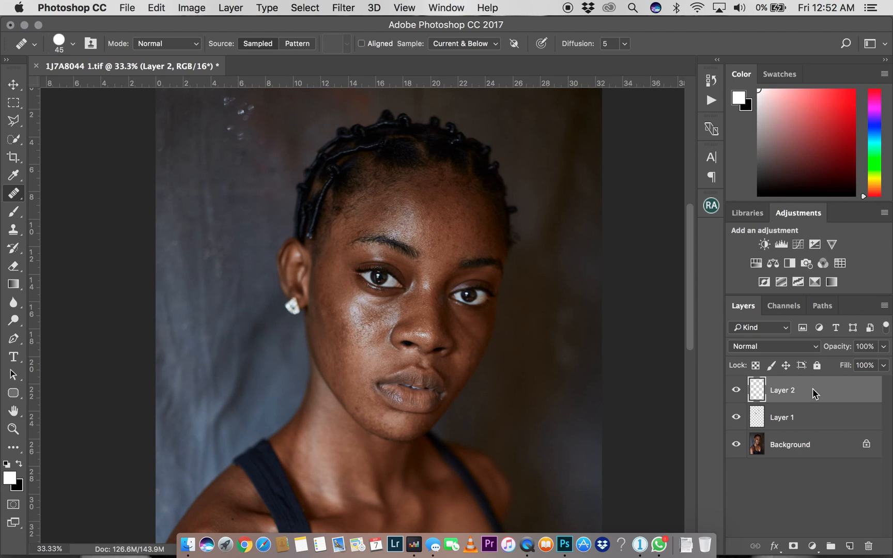
Step: Stamp all visible layers into Layer 2 and delete Layer 1
{"action": "key", "text": "super+alt+shift+e"}
{"action": "left_click", "coordinate": [803, 417]}
{"action": "key", "text": "Delete"}
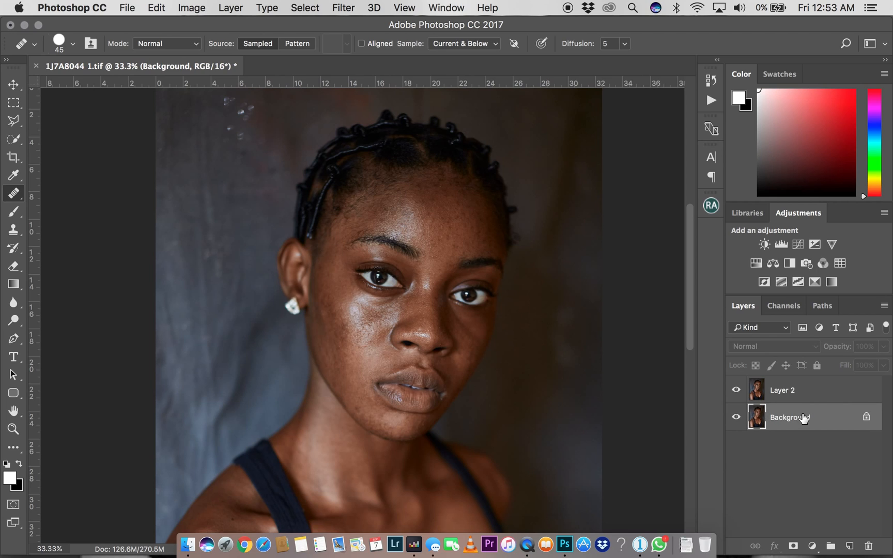
Step: Compare the healed portrait with the original by hiding and showing Layer 2
{"action": "left_click", "coordinate": [736, 391]}
{"action": "left_click", "coordinate": [737, 392]}
{"action": "left_click", "coordinate": [737, 392]}
{"action": "left_click", "coordinate": [736, 392]}
Step: Run the Simple Frequency Separation action on Layer 2 with a Gaussian Blur radius of 10 pixels
{"action": "left_click", "coordinate": [780, 392]}
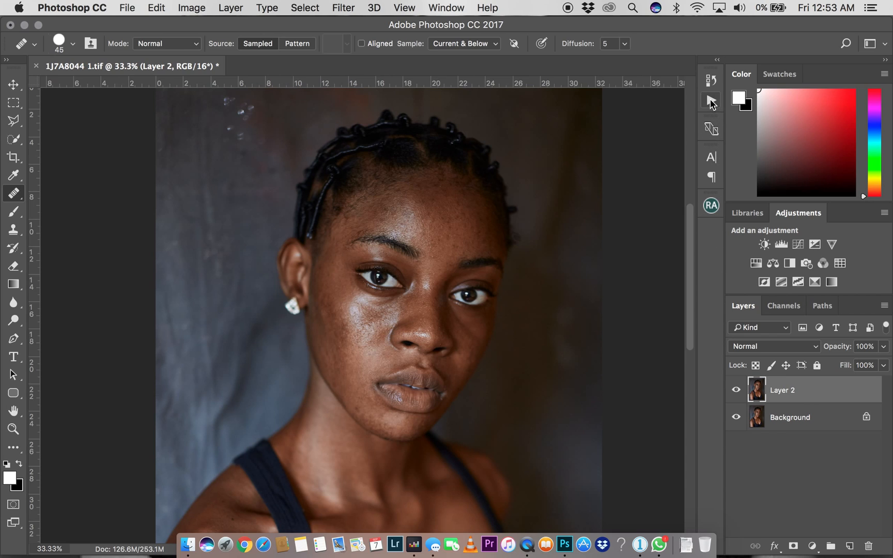
{"action": "left_click", "coordinate": [712, 103]}
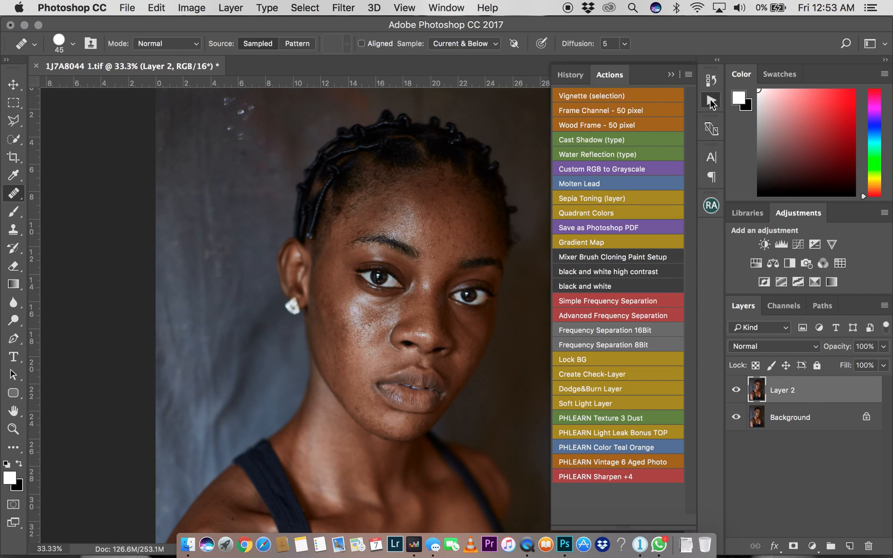
{"action": "left_click", "coordinate": [596, 303]}
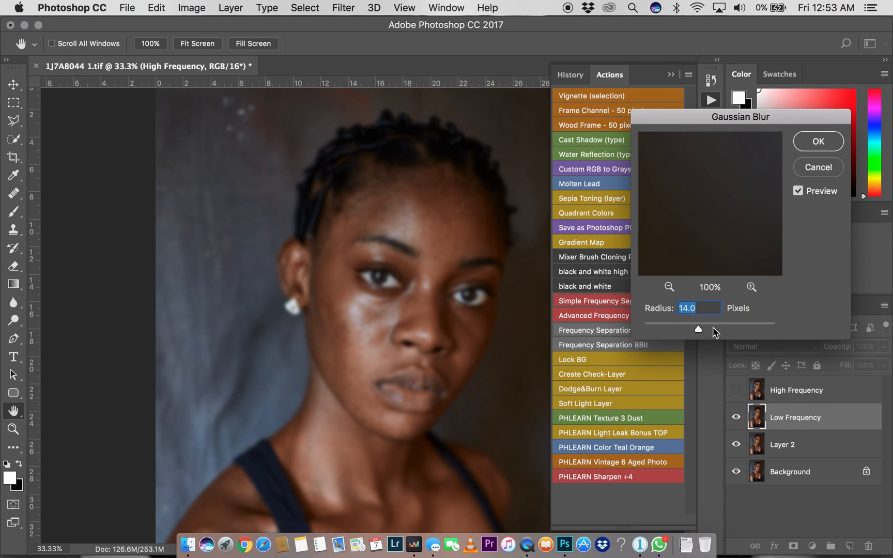
{"action": "type", "text": "10"}
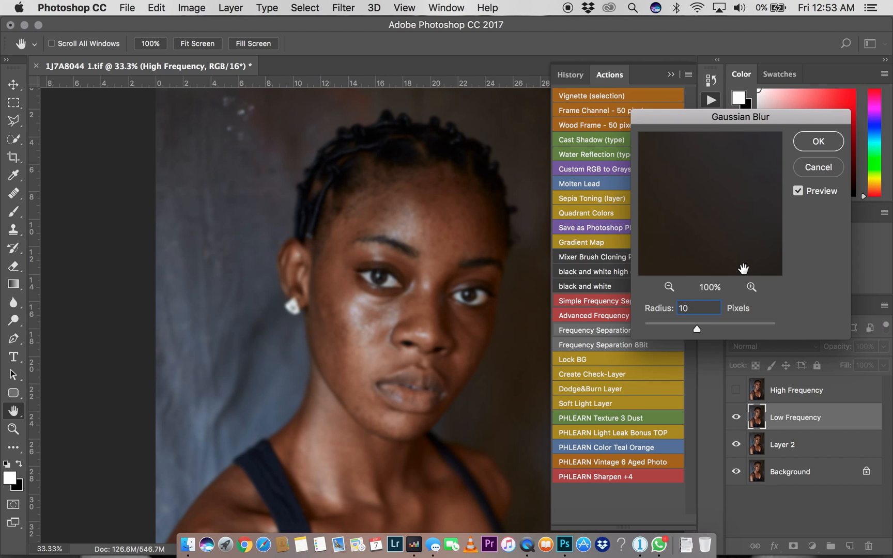
{"action": "left_click", "coordinate": [819, 142]}
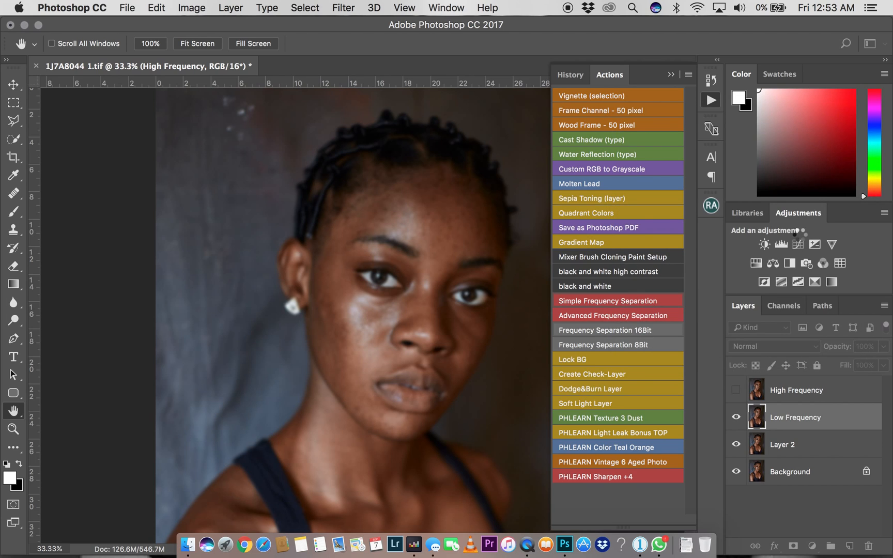
{"action": "key", "text": "j"}
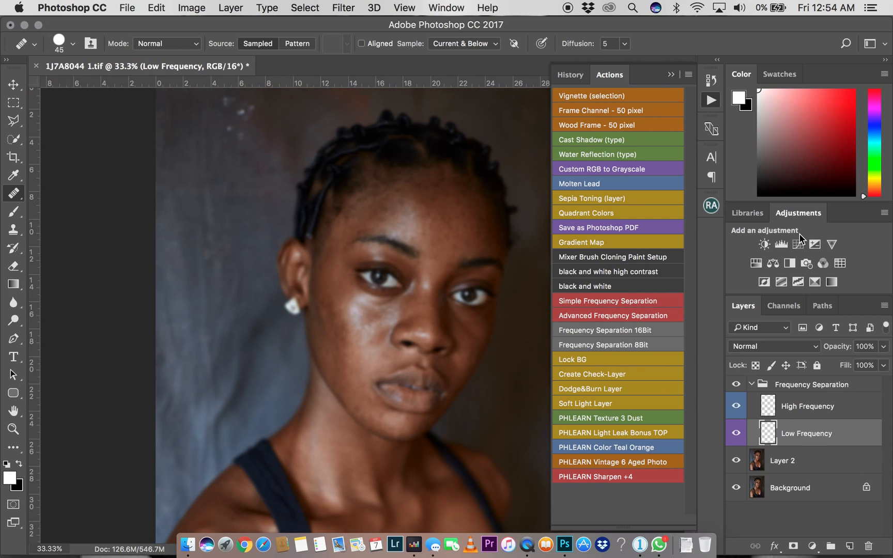
{"action": "left_click", "coordinate": [670, 76]}
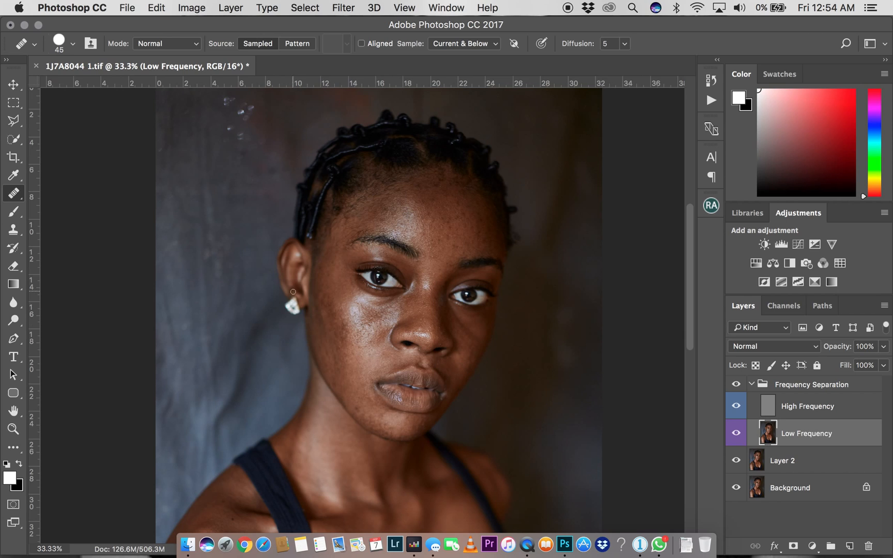
Step: Blend uneven skin tones across the face on the Low Frequency layer using the Mixer Brush at sizes 200 to 250
{"action": "left_click", "coordinate": [13, 211]}
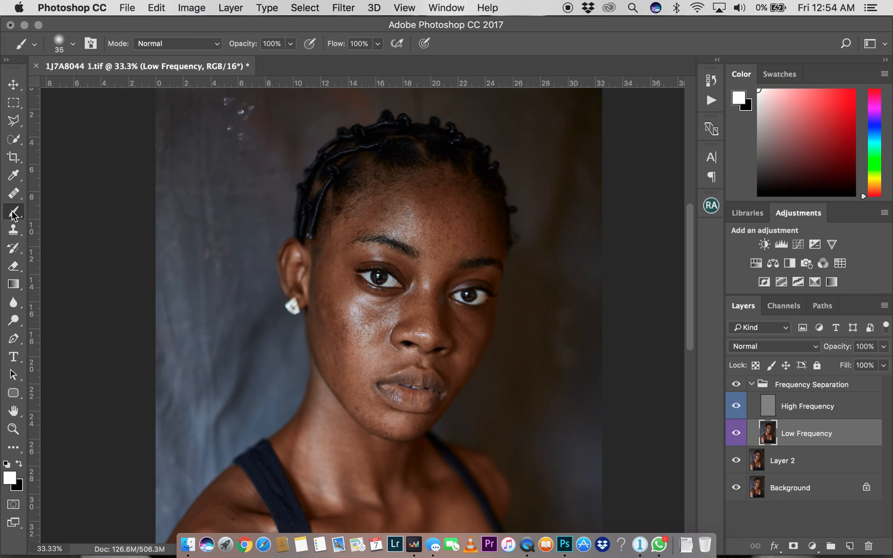
{"action": "left_click", "coordinate": [72, 252]}
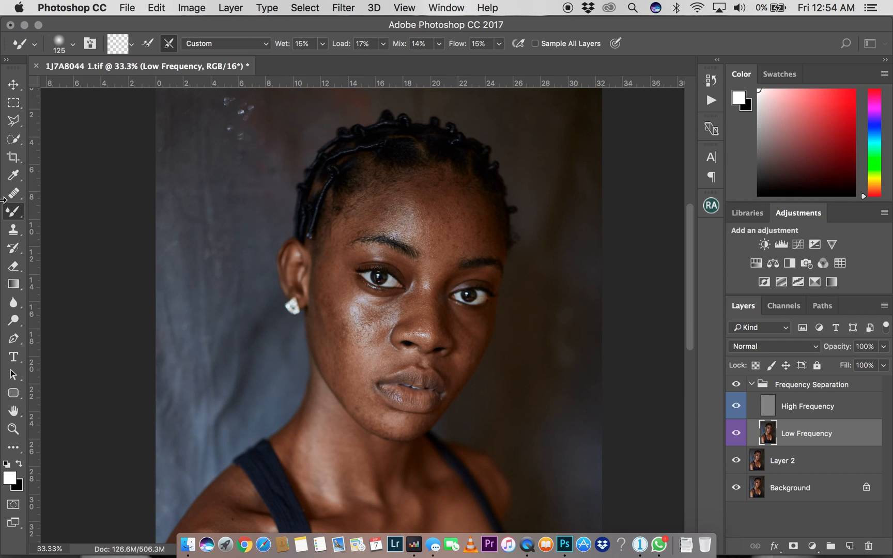
{"action": "key", "text": "bracketright"}
{"action": "key", "text": "bracketright"}
{"action": "key", "text": "bracketright"}
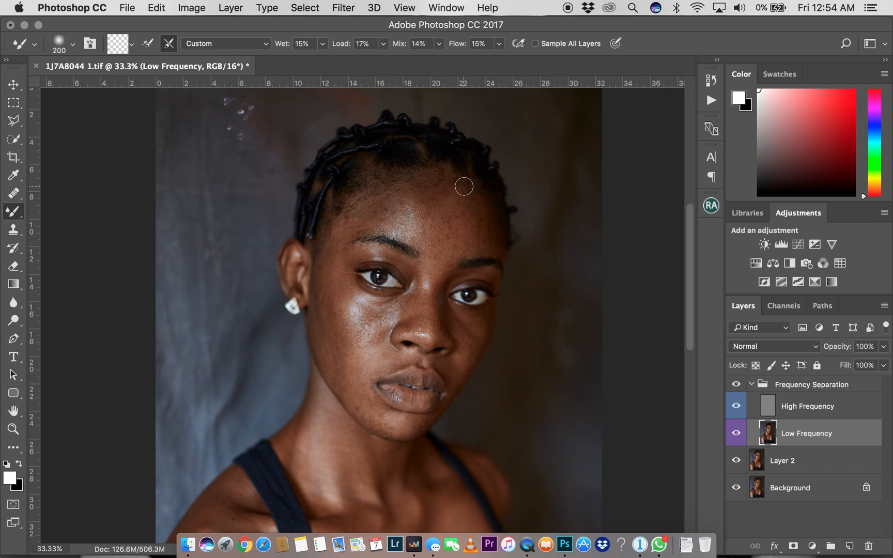
{"action": "key", "text": "super+z"}
{"action": "key", "text": "bracketright"}
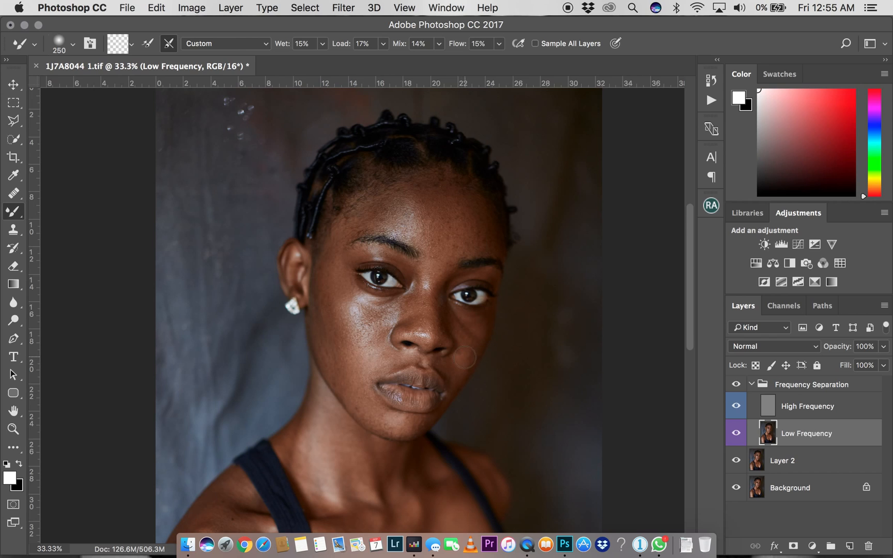
Step: Refine the face's tonal transitions with a 175-pixel Mixer Brush while the High Frequency layer is hidden, and show that layer again
{"action": "key", "text": "bracketleft"}
{"action": "left_click", "coordinate": [736, 405]}
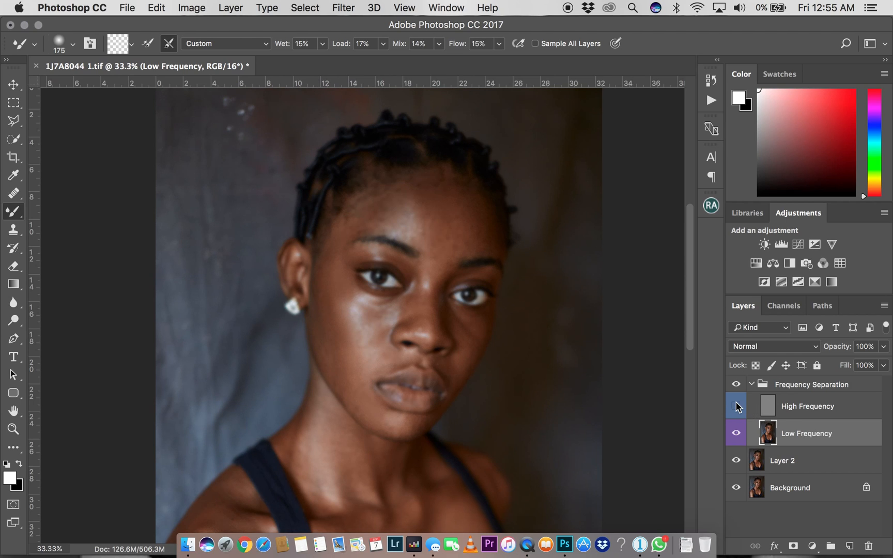
{"action": "left_click", "coordinate": [736, 406]}
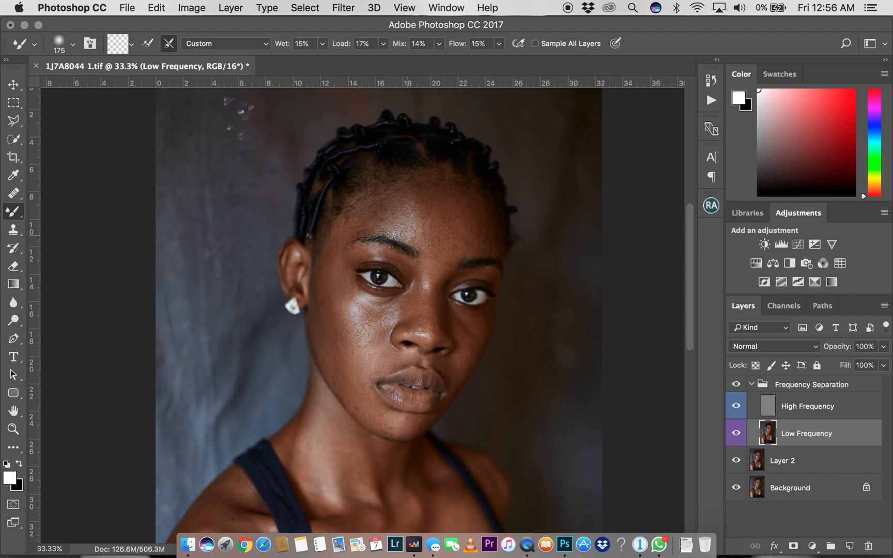
Step: Hide Layer 2 and compare the whole portrait with the Frequency Separation group off and on
{"action": "key", "text": "super+minus"}
{"action": "key", "text": "super+minus"}
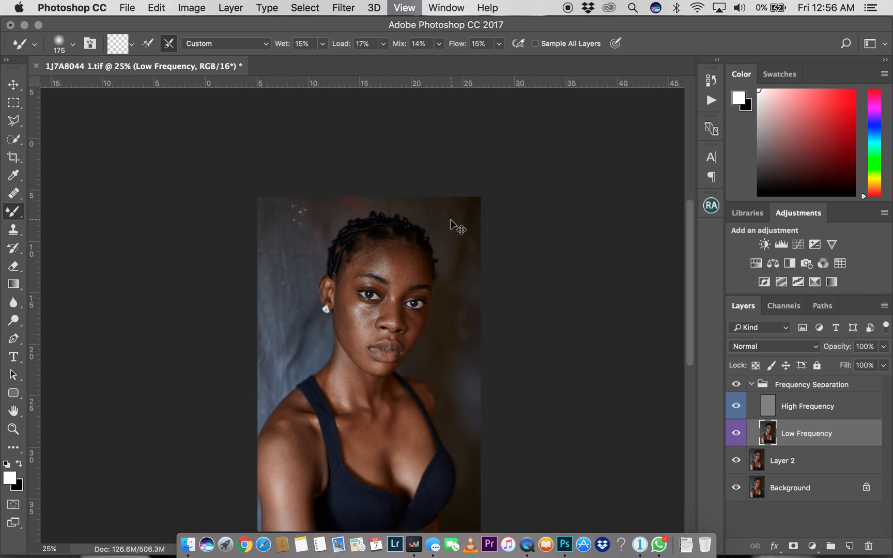
{"action": "left_click", "coordinate": [736, 385]}
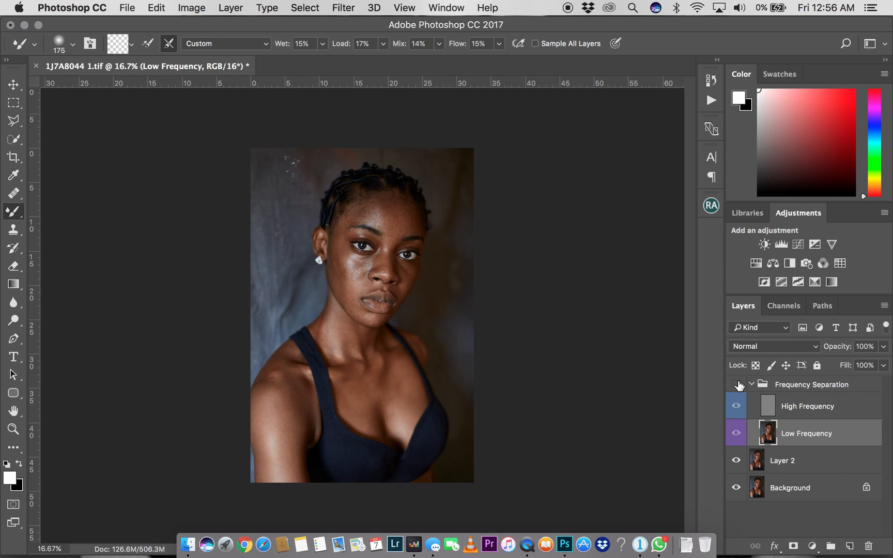
{"action": "left_click", "coordinate": [736, 385]}
{"action": "left_click", "coordinate": [736, 460]}
{"action": "left_click", "coordinate": [735, 385]}
{"action": "left_click", "coordinate": [735, 385]}
{"action": "left_click", "coordinate": [736, 386]}
Step: Smooth the skin tones beside the nose on the Low Frequency layer, reducing the Mixer Brush to size 150
{"action": "key", "text": "bracketright"}
{"action": "key", "text": "bracketright"}
{"action": "key", "text": "super+plus"}
{"action": "key", "text": "super+plus"}
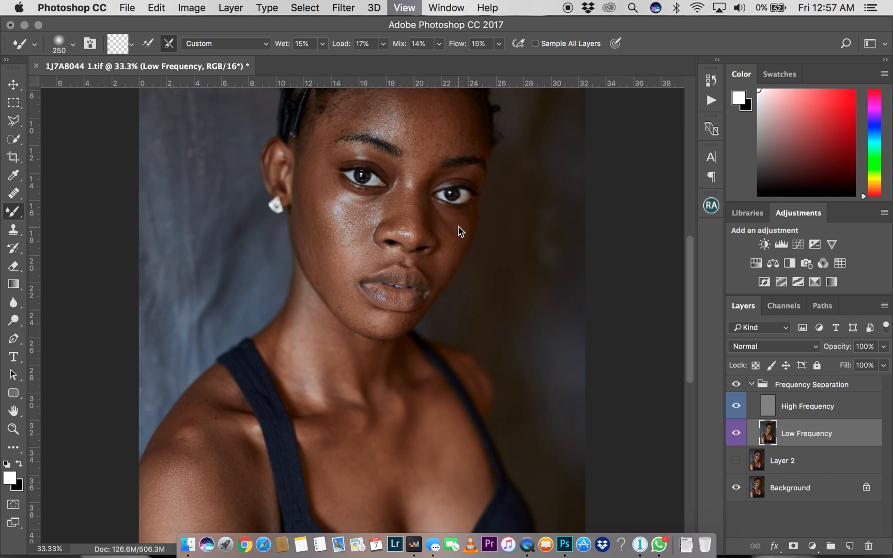
{"action": "key", "text": "bracketleft"}
{"action": "key", "text": "bracketleft"}
{"action": "key", "text": "bracketleft"}
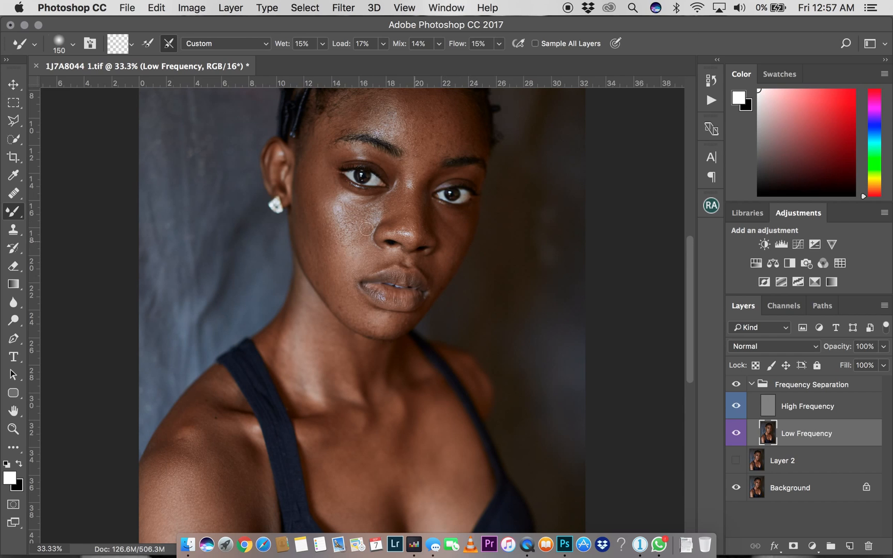
Step: Continue blending skin tones on the Low Frequency layer with a larger Mixer Brush, finishing on the face at size 200
{"action": "key", "text": "bracketright"}
{"action": "key", "text": "bracketright"}
{"action": "key", "text": "bracketright"}
{"action": "key", "text": "bracketright"}
{"action": "key", "text": "bracketright"}
{"action": "key", "text": "bracketright"}
{"action": "key", "text": "bracketleft"}
{"action": "key", "text": "bracketright"}
{"action": "key", "text": "bracketright"}
{"action": "scroll", "coordinate": [444, 130], "scroll_direction": "up", "scroll_amount": 2}
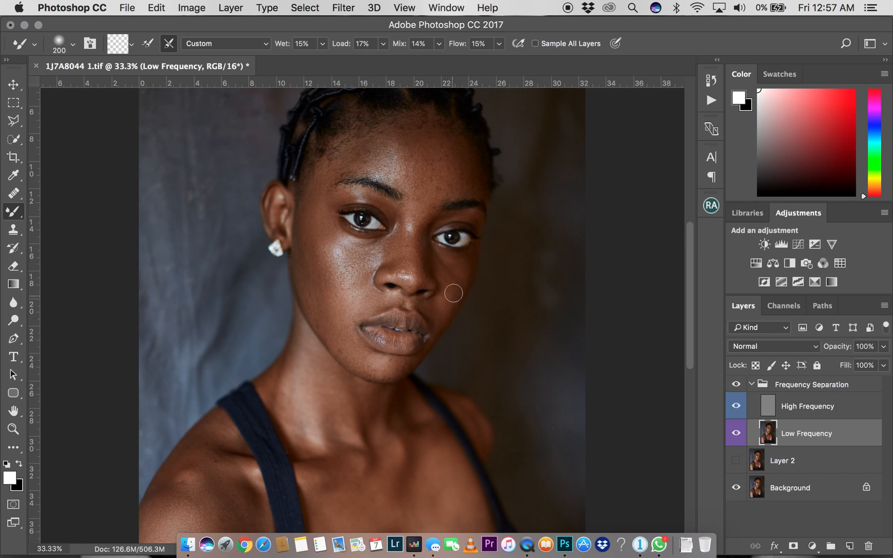
{"action": "left_click", "coordinate": [735, 406]}
Step: Compare the full portrait before and after tone blending by repeatedly hiding and showing the Frequency Separation group
{"action": "key", "text": "super+minus"}
{"action": "key", "text": "super+minus"}
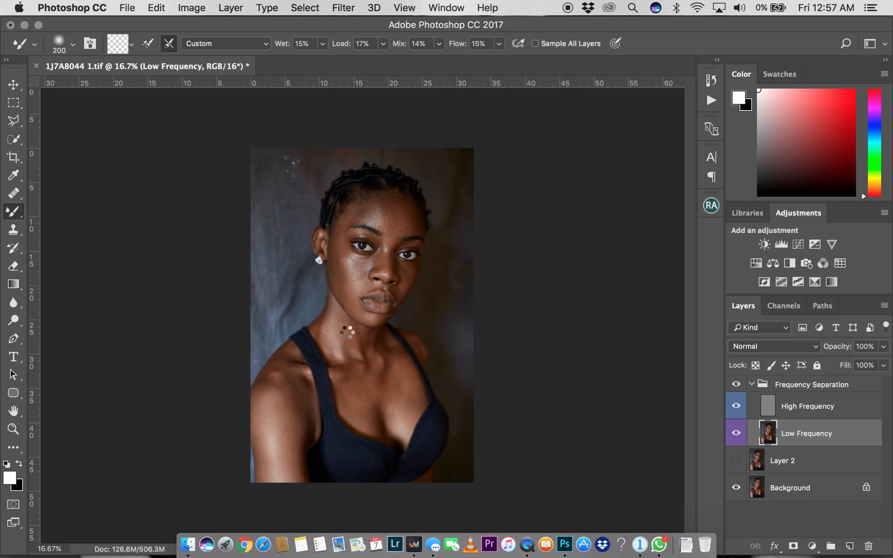
{"action": "key", "text": "super+minus"}
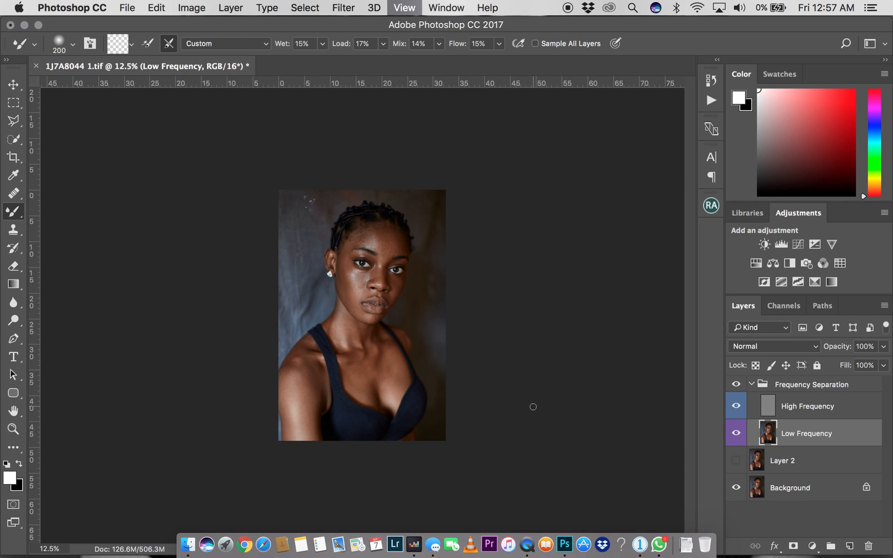
{"action": "left_click", "coordinate": [736, 384]}
{"action": "left_click", "coordinate": [736, 385]}
{"action": "left_click", "coordinate": [736, 385]}
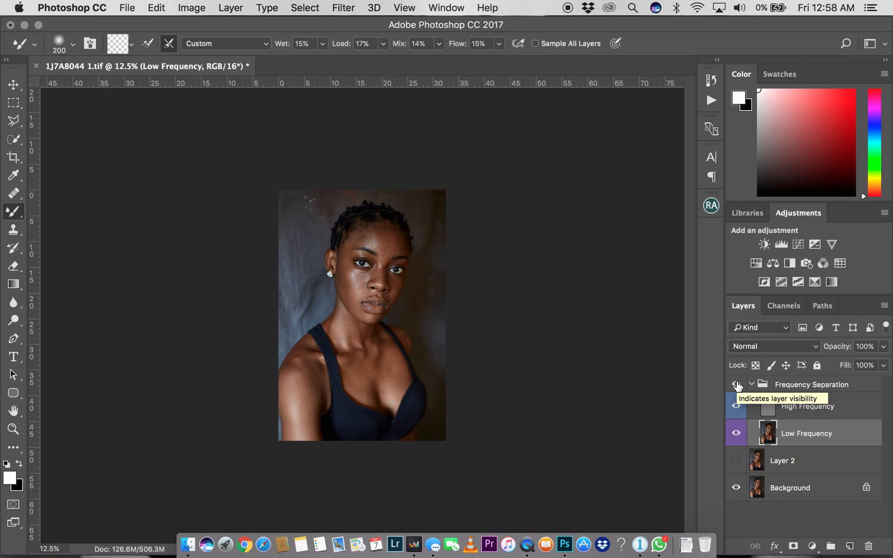
{"action": "left_click", "coordinate": [736, 385]}
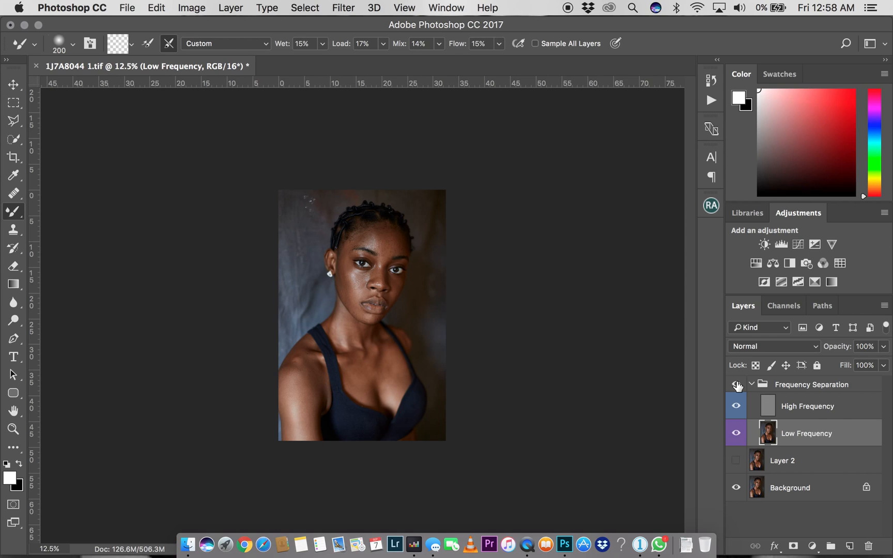
{"action": "left_click", "coordinate": [736, 384]}
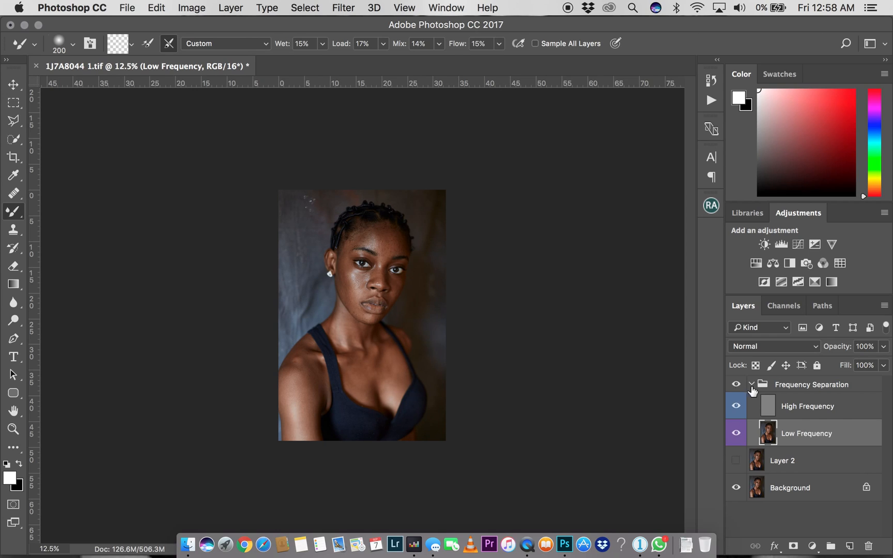
Step: Make the High Frequency layer active and choose the Patch Tool for texture repair on the face
{"action": "left_click", "coordinate": [799, 405]}
{"action": "key", "text": "super+equal"}
{"action": "key", "text": "super+equal"}
{"action": "key", "text": "super+equal"}
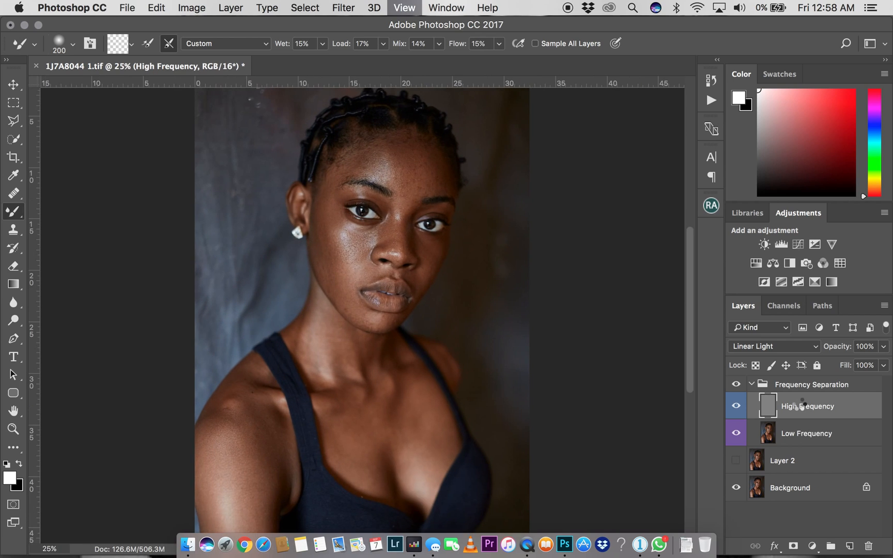
{"action": "key", "text": "super+equal"}
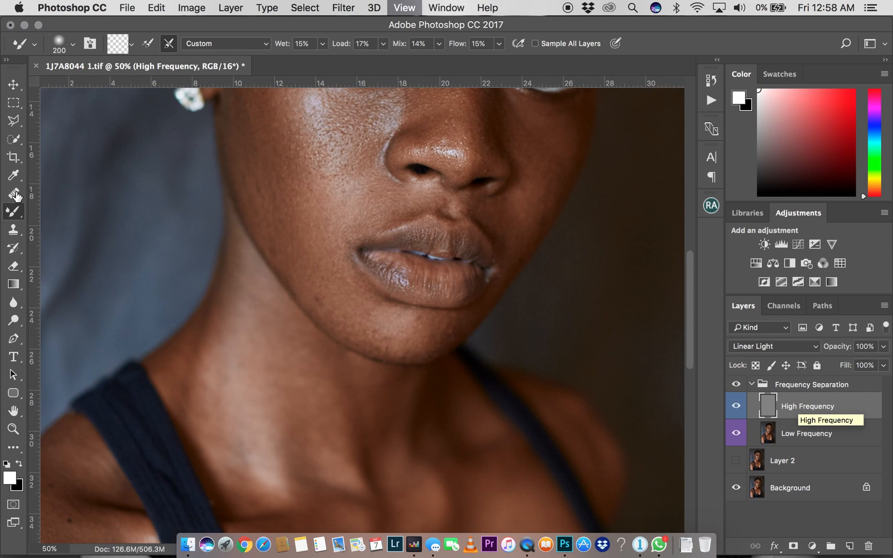
{"action": "key", "text": "super+equal"}
{"action": "left_click", "coordinate": [15, 195]}
{"action": "left_click", "coordinate": [15, 194]}
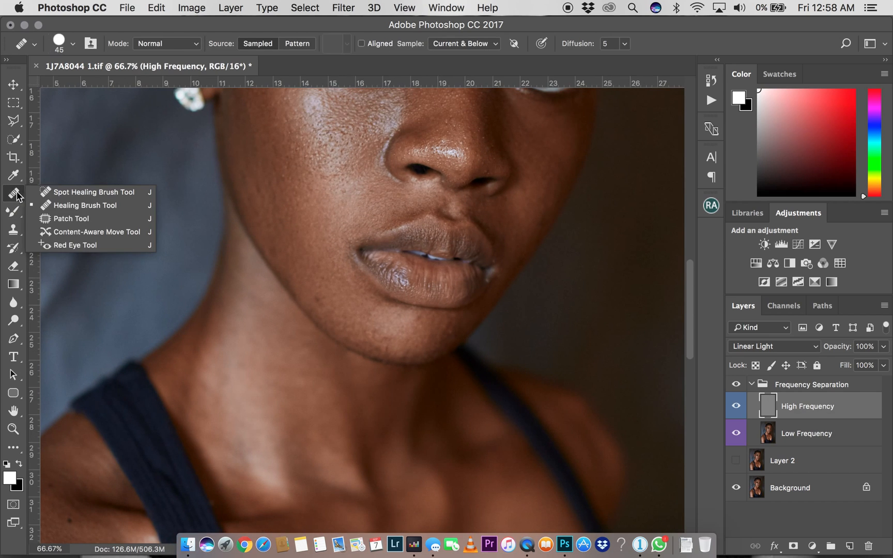
{"action": "left_click", "coordinate": [61, 223]}
{"action": "scroll", "coordinate": [472, 219], "scroll_direction": "up", "scroll_amount": 5}
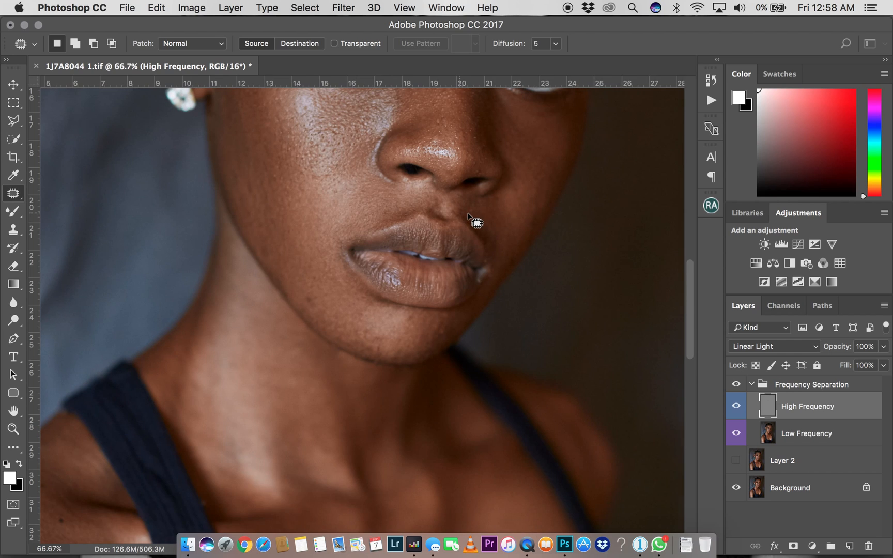
{"action": "scroll", "coordinate": [473, 219], "scroll_direction": "up", "scroll_amount": 3}
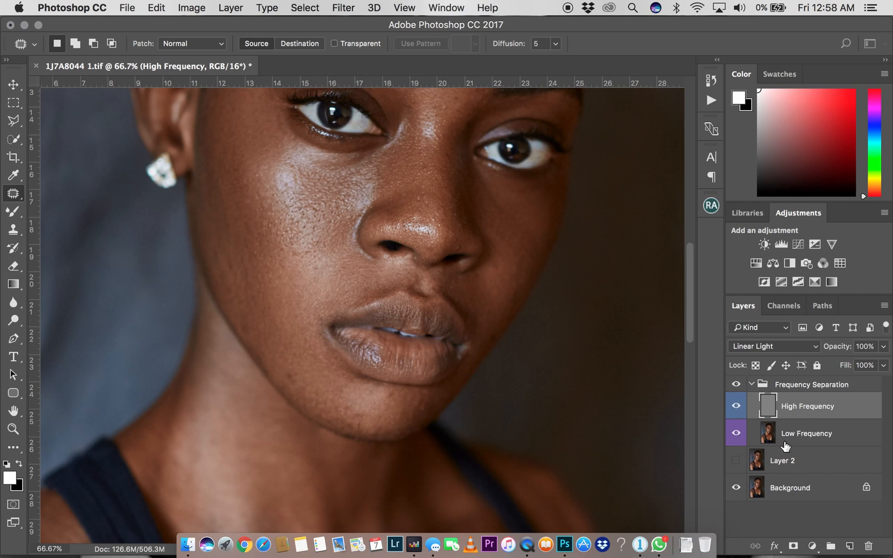
Step: Check the High Frequency layer's texture by toggling it, patch the skin under the eye farther from the earring, and deselect
{"action": "left_click", "coordinate": [736, 406]}
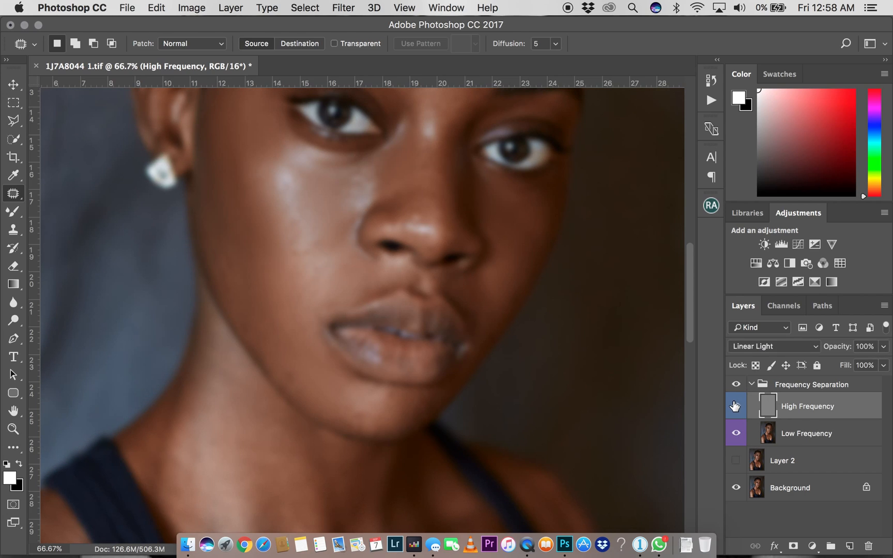
{"action": "left_click", "coordinate": [735, 406]}
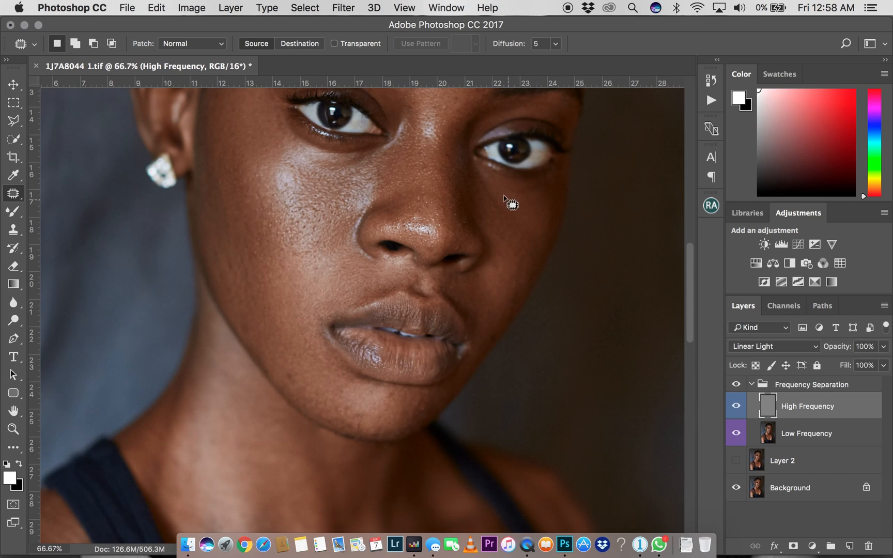
{"action": "mouse_move", "coordinate": [485, 175]}
{"action": "left_mouse_down"}
{"action": "mouse_move", "coordinate": [532, 232]}
{"action": "mouse_move", "coordinate": [514, 232]}
{"action": "mouse_move", "coordinate": [476, 174]}
{"action": "left_mouse_up"}
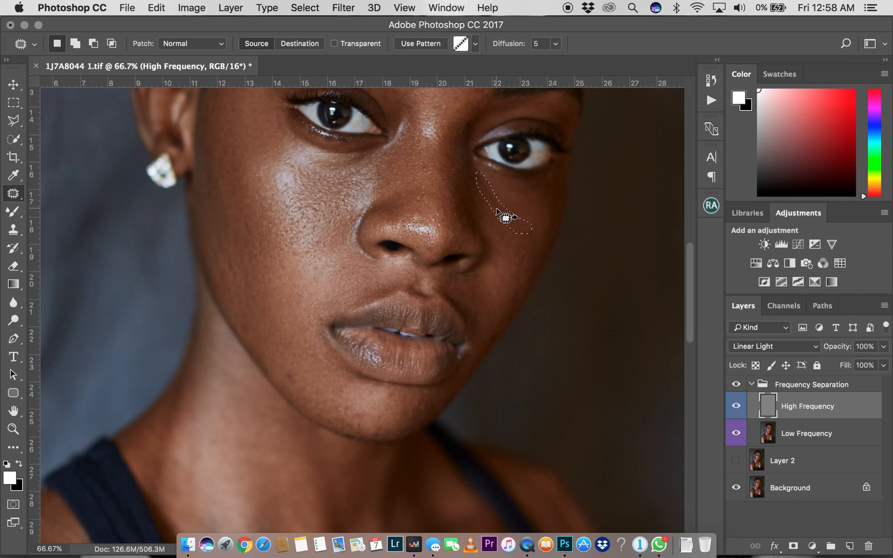
{"action": "key", "text": "super+d"}
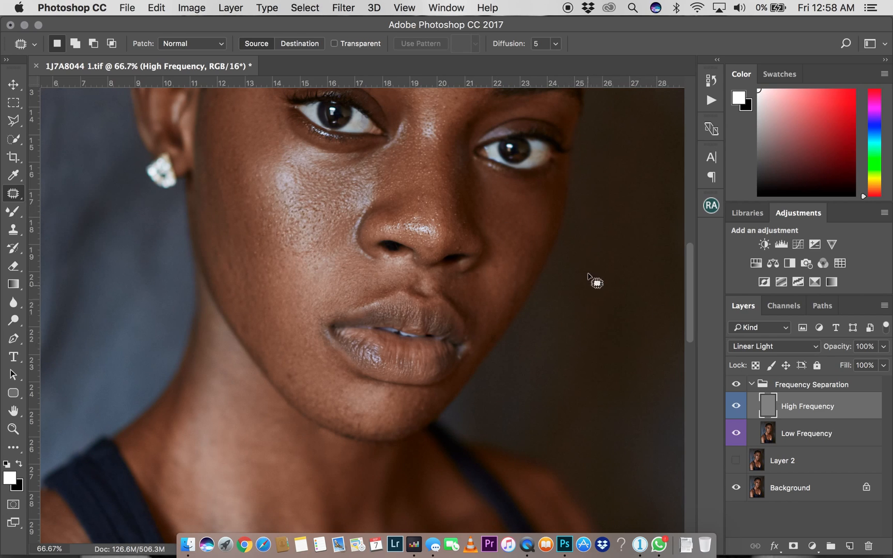
Step: Try patching the skin under the eye nearer the earring on the High Frequency layer, then step back and deselect
{"action": "key", "text": "super+minus"}
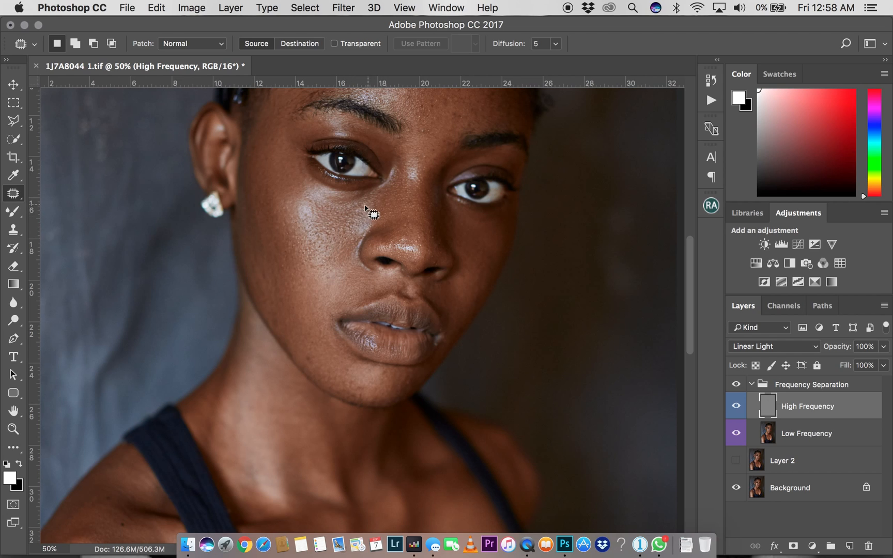
{"action": "mouse_move", "coordinate": [321, 195]}
{"action": "left_mouse_down"}
{"action": "mouse_move", "coordinate": [372, 193]}
{"action": "mouse_move", "coordinate": [337, 207]}
{"action": "mouse_move", "coordinate": [320, 204]}
{"action": "mouse_move", "coordinate": [317, 192]}
{"action": "mouse_move", "coordinate": [340, 212]}
{"action": "left_mouse_up"}
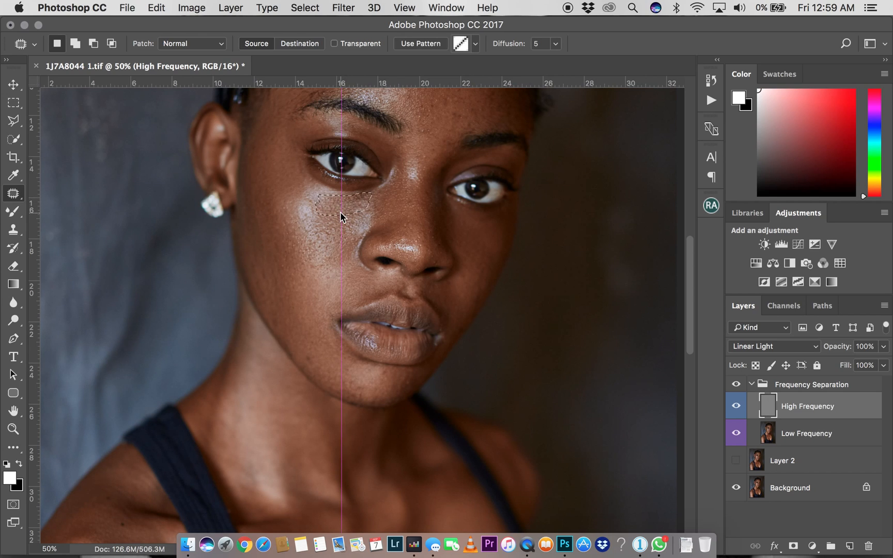
{"action": "key", "text": "super+d"}
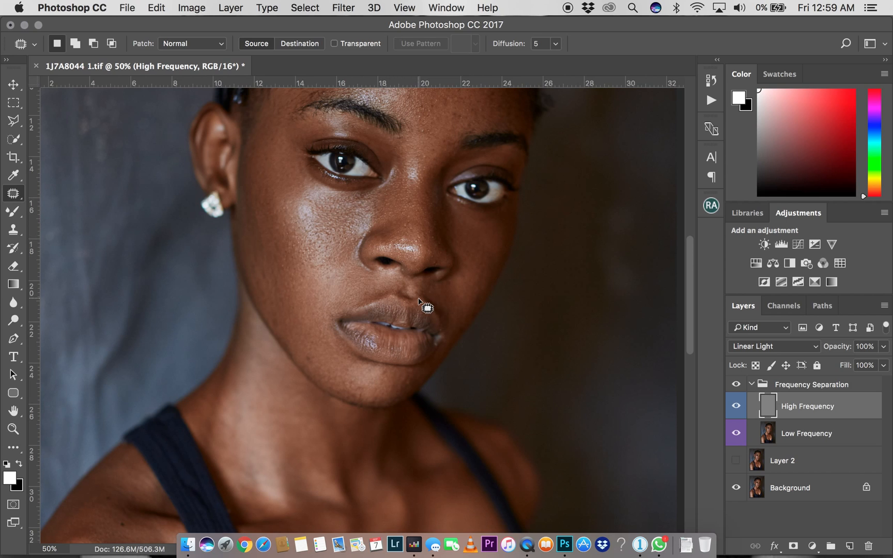
{"action": "key", "text": "super+minus"}
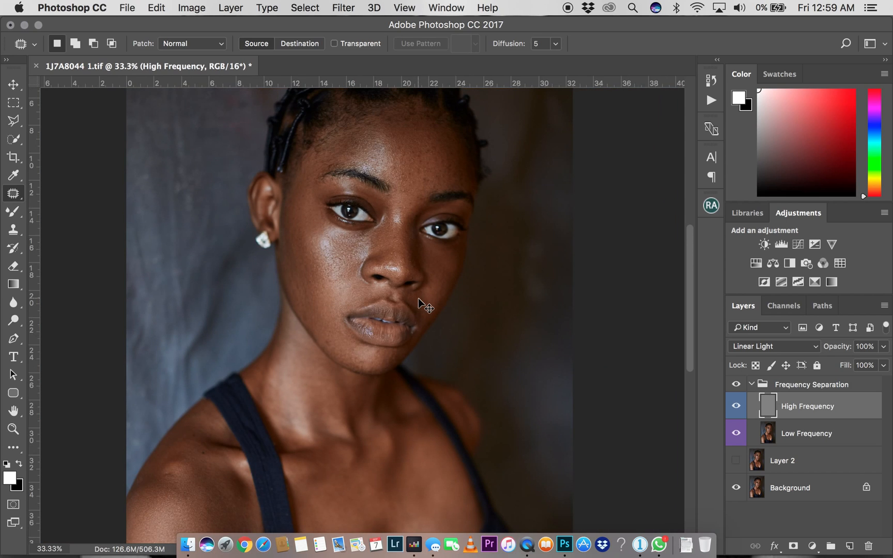
{"action": "key", "text": "alt+super+z"}
{"action": "key", "text": "alt+super+z"}
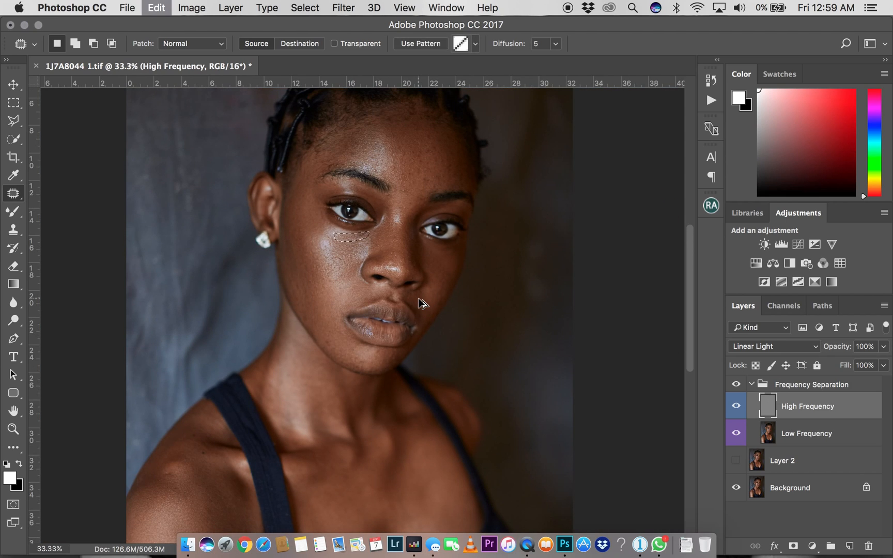
{"action": "key", "text": "super+d"}
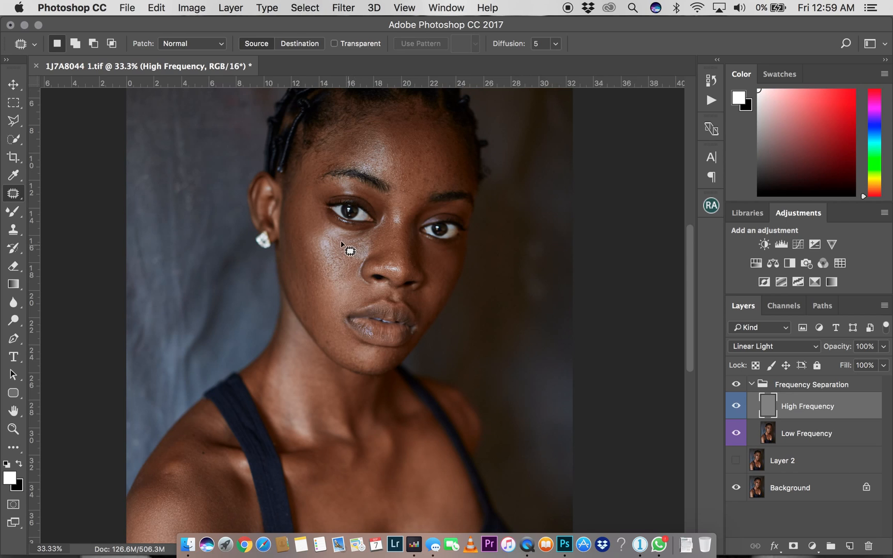
Step: Outline the skin under the eye nearer the earring, patch it with texture from just below, and deselect
{"action": "mouse_move", "coordinate": [335, 234]}
{"action": "left_mouse_down"}
{"action": "mouse_move", "coordinate": [373, 234]}
{"action": "mouse_move", "coordinate": [343, 243]}
{"action": "mouse_move", "coordinate": [332, 232]}
{"action": "mouse_move", "coordinate": [343, 253]}
{"action": "left_mouse_up"}
{"action": "key", "text": "super+d"}
{"action": "key", "text": "super+z"}
{"action": "key", "text": "alt"}
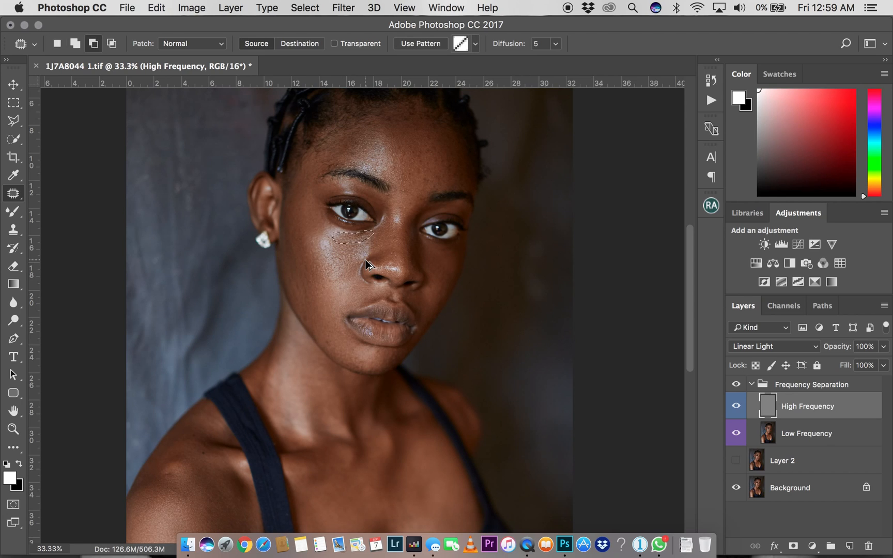
{"action": "key", "text": "super+z"}
{"action": "left_click_drag", "start_coordinate": [353, 245], "coordinate": [350, 255]}
{"action": "key", "text": "super+d"}
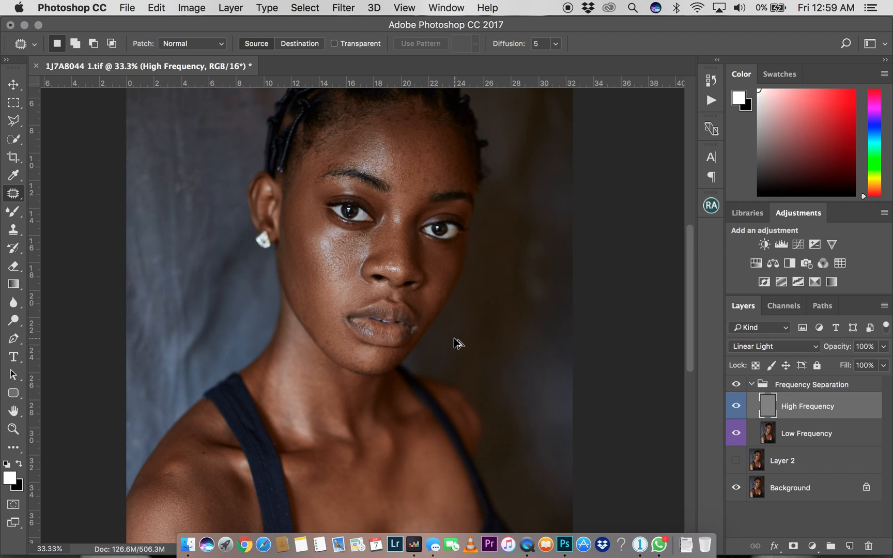
Step: Bring back the under-eye selection, redo the patch with nearby cheek texture, and clear the selection
{"action": "key", "text": "super+z"}
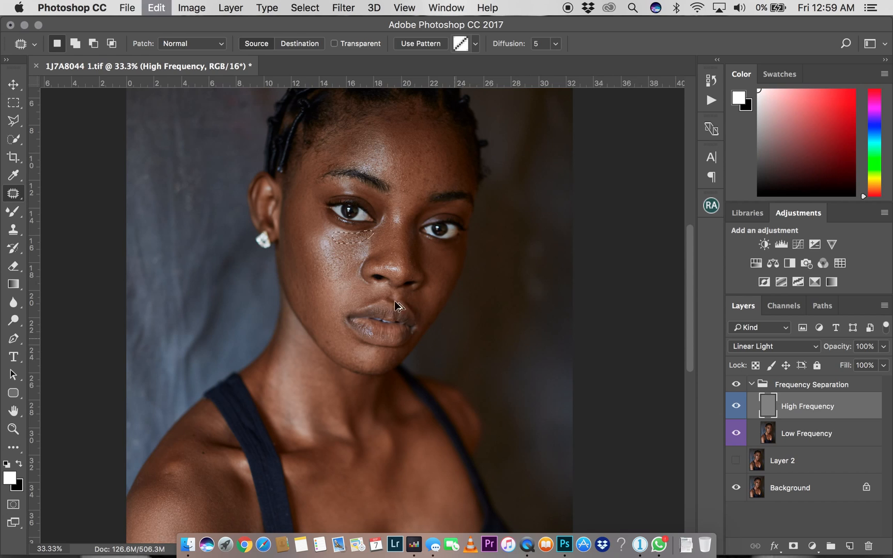
{"action": "left_click_drag", "start_coordinate": [361, 248], "coordinate": [346, 295]}
{"action": "key", "text": "super+d"}
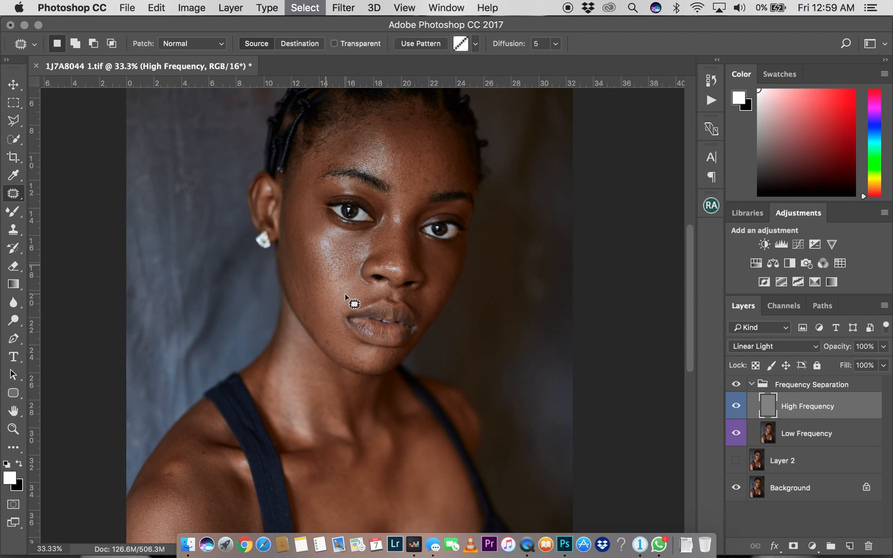
{"action": "key", "text": "super+z"}
{"action": "key", "text": "super+z"}
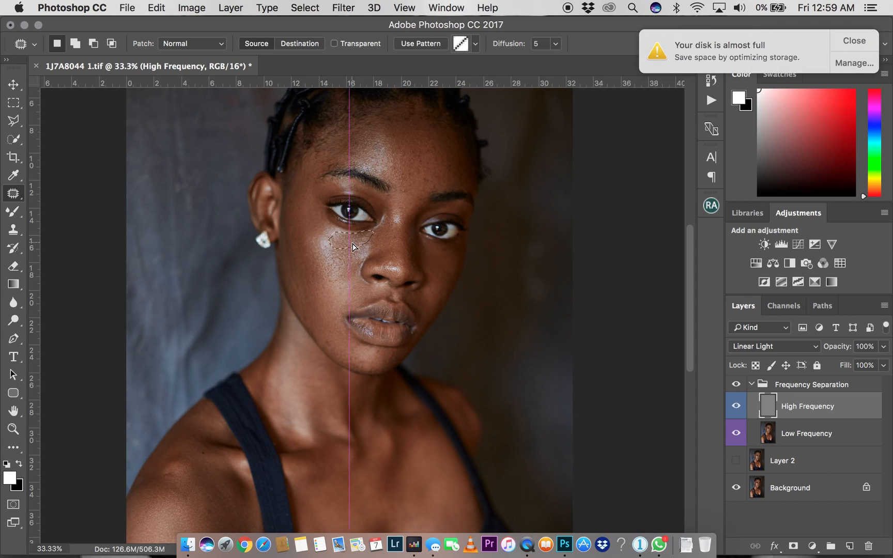
{"action": "left_click_drag", "start_coordinate": [358, 248], "coordinate": [361, 245]}
{"action": "left_click_drag", "start_coordinate": [351, 237], "coordinate": [353, 246]}
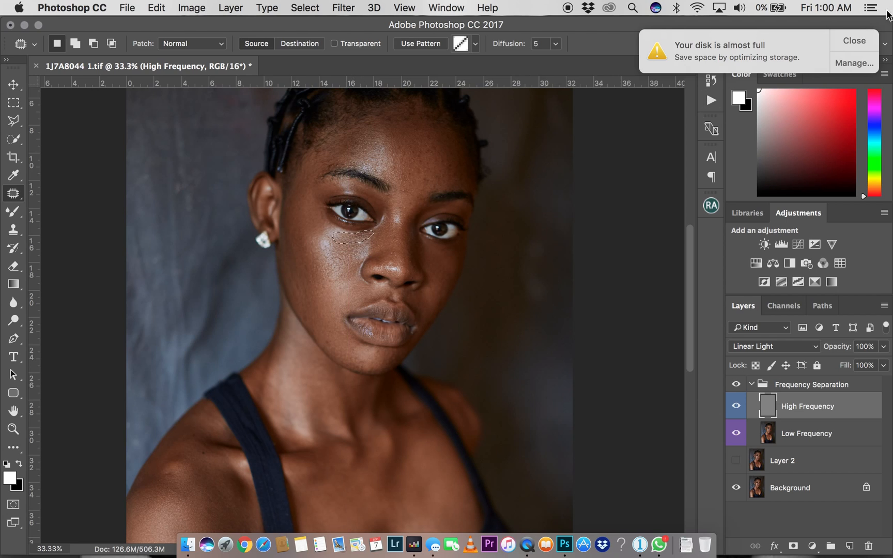
{"action": "left_click", "coordinate": [855, 41]}
{"action": "key", "text": "super+d"}
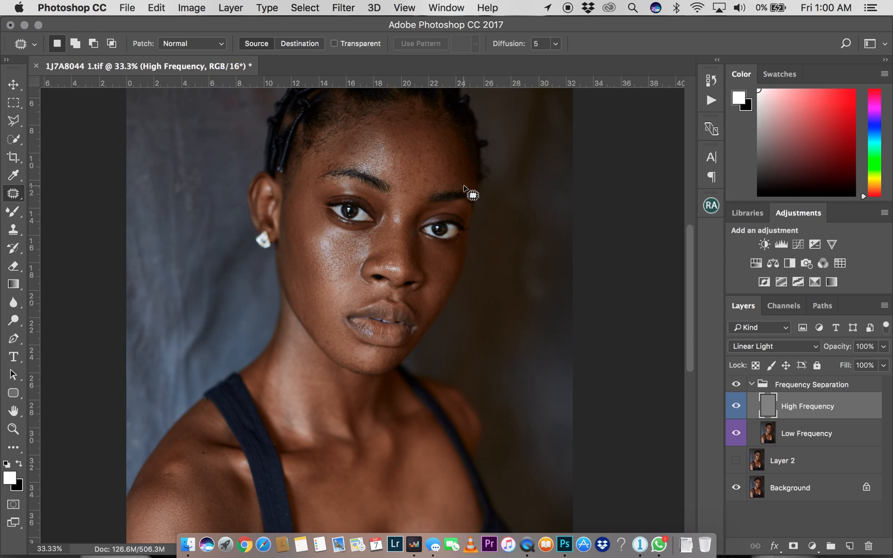
Step: Compare the full portrait with and without the Frequency Separation group, leave the group shown, and examine the face up close
{"action": "key", "text": "super+minus"}
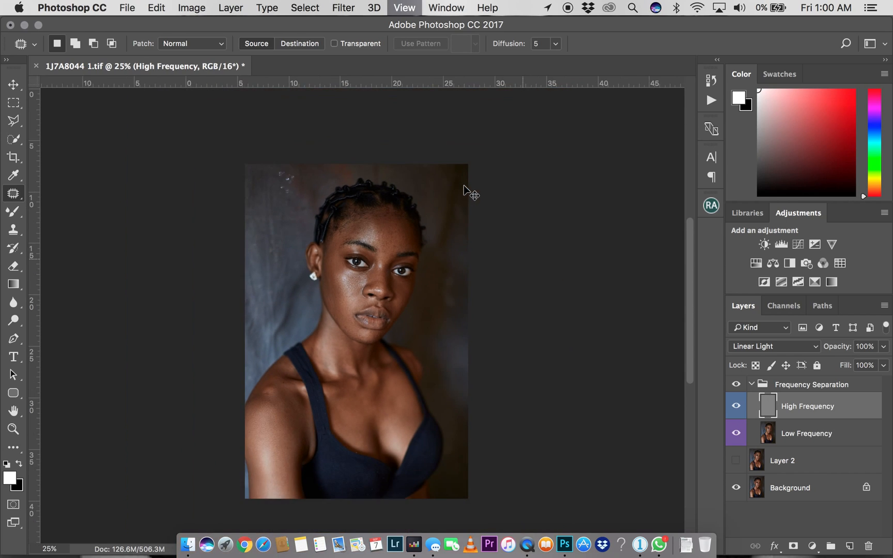
{"action": "key", "text": "super+minus"}
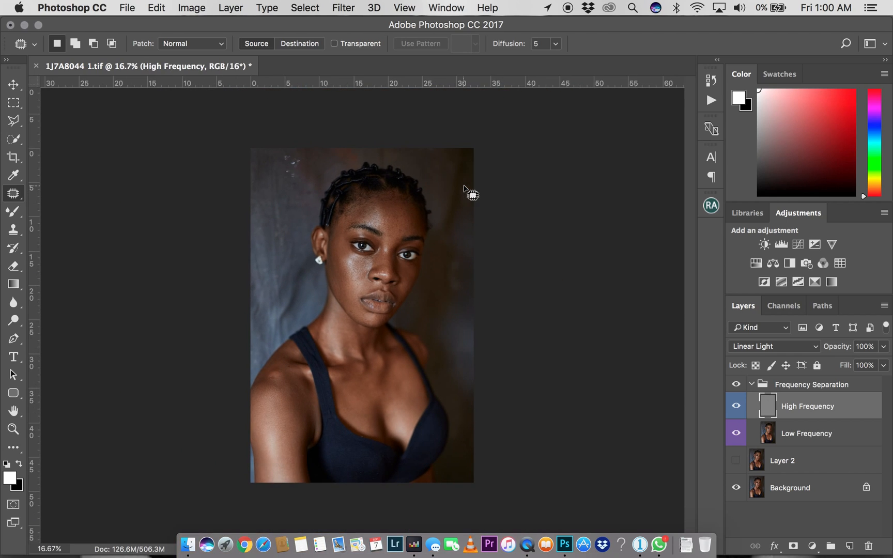
{"action": "left_click", "coordinate": [736, 385]}
{"action": "left_click", "coordinate": [736, 385]}
{"action": "left_click", "coordinate": [736, 385]}
{"action": "left_click", "coordinate": [737, 385]}
{"action": "key", "text": "super+equal"}
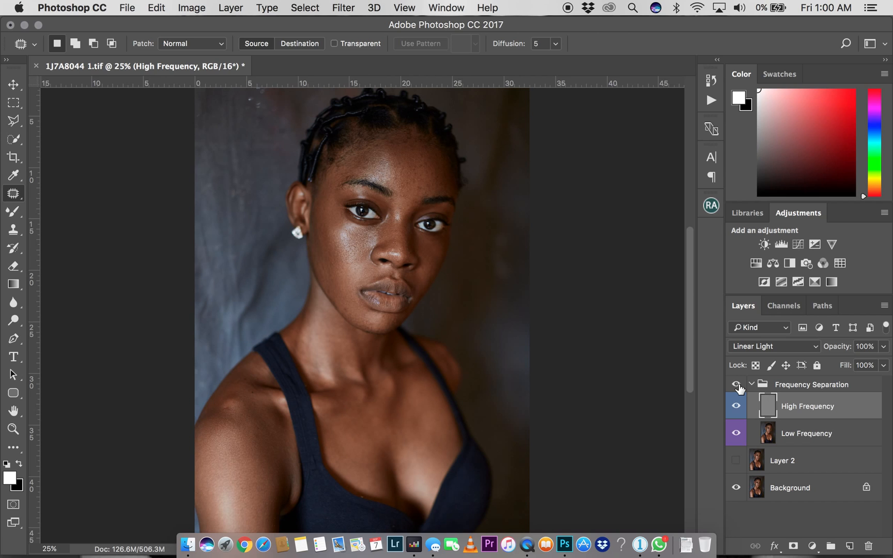
{"action": "key", "text": "super+equal"}
{"action": "key", "text": "super+equal"}
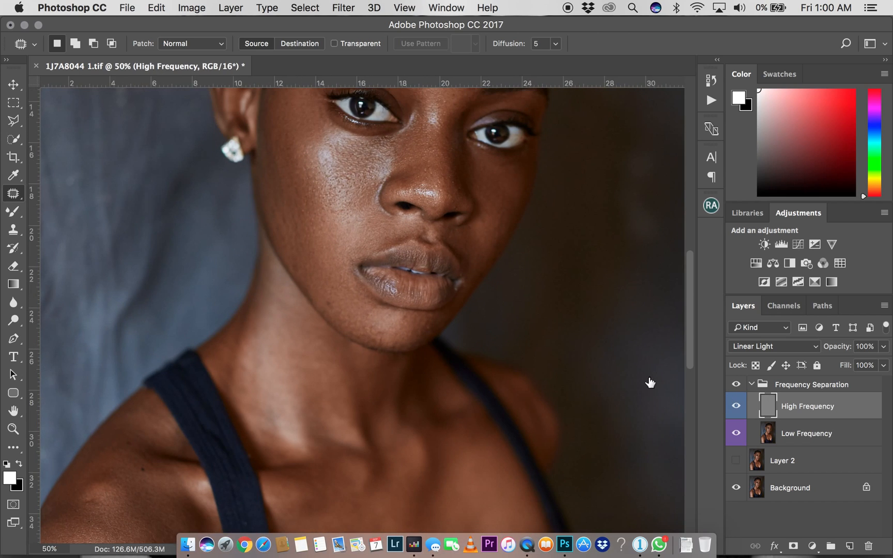
{"action": "scroll", "coordinate": [542, 293], "scroll_direction": "up", "scroll_amount": 5}
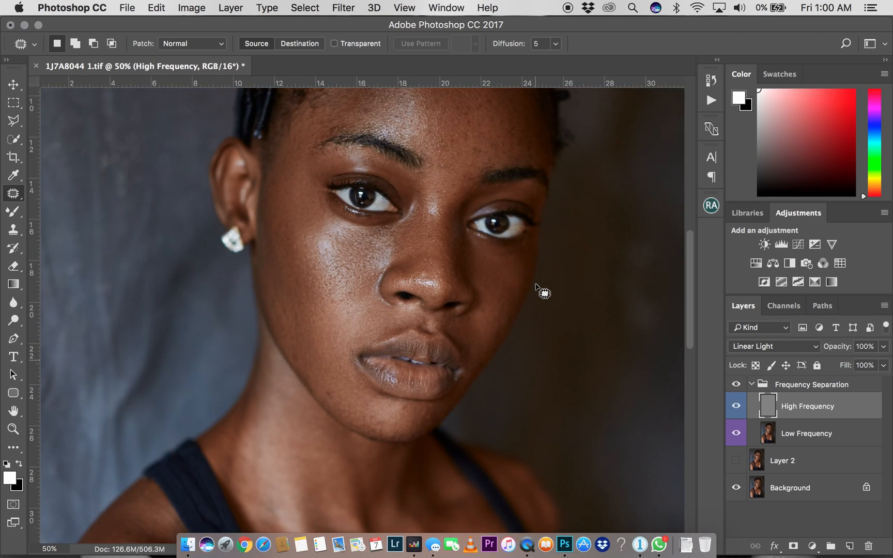
{"action": "key", "text": "super+minus"}
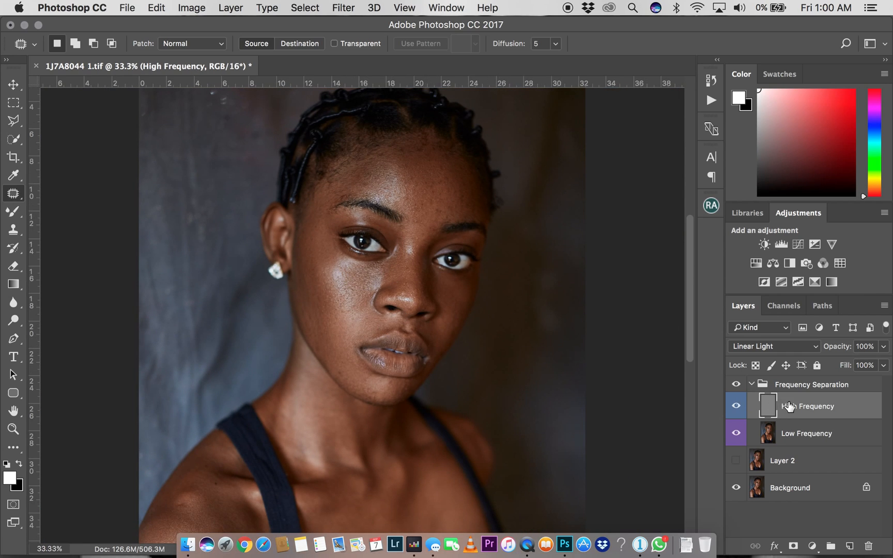
Step: Add a Curves adjustment above the High Frequency layer and raise the RGB curve from a point sampled on the bright cheek
{"action": "left_click", "coordinate": [799, 245]}
{"action": "left_click", "coordinate": [662, 293]}
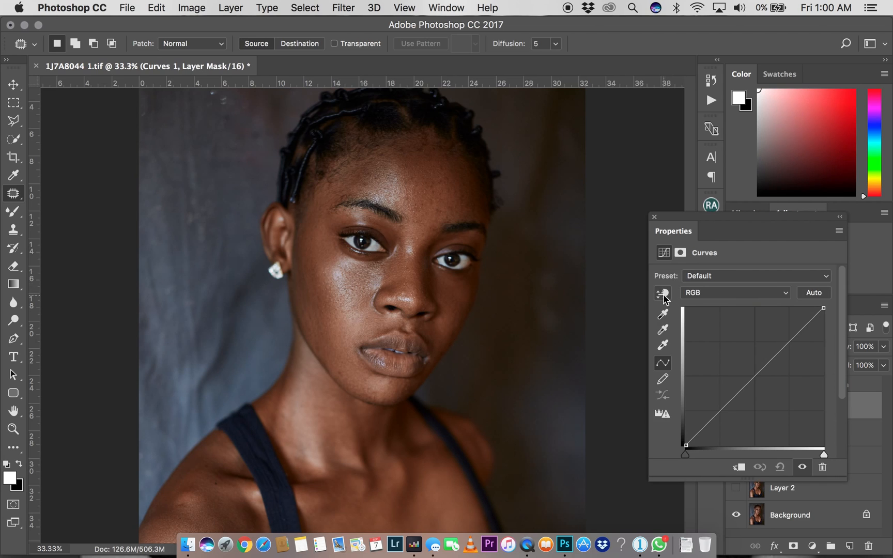
{"action": "left_click_drag", "start_coordinate": [386, 190], "coordinate": [388, 192]}
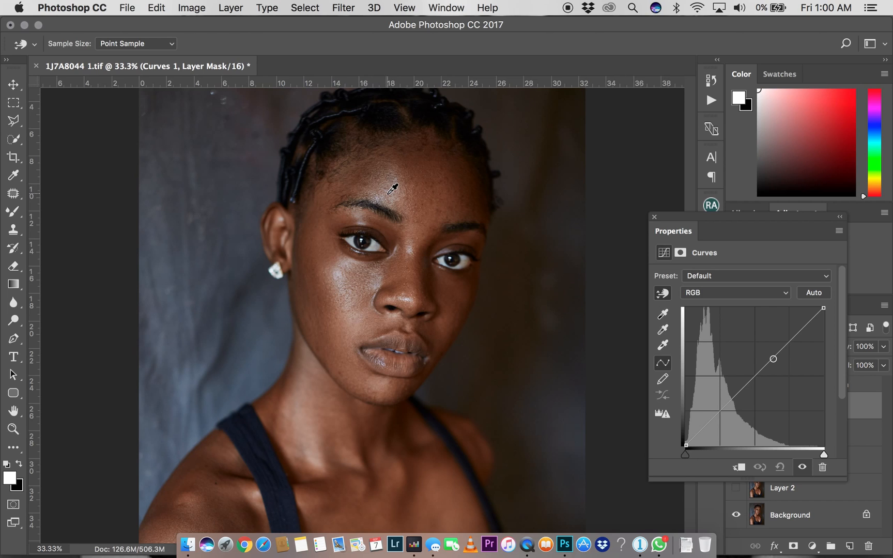
{"action": "left_click", "coordinate": [343, 274]}
{"action": "left_click_drag", "start_coordinate": [343, 273], "coordinate": [336, 263]}
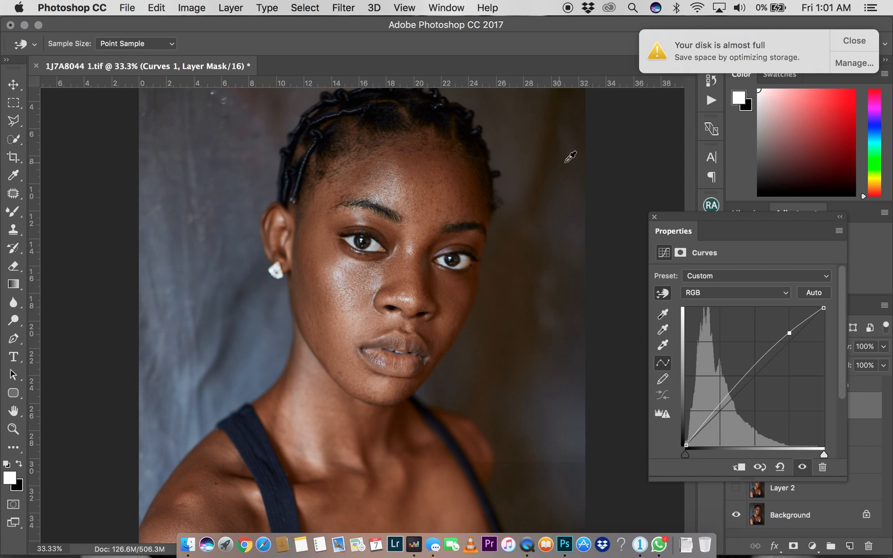
{"action": "left_click", "coordinate": [654, 218]}
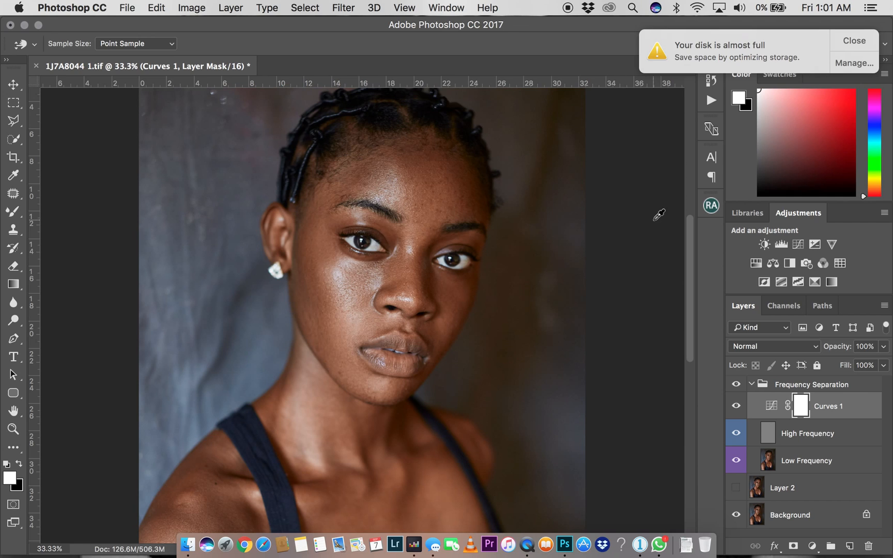
Step: Invert the Curves mask to black and paint the forehead highlight back in white with the Brush Tool
{"action": "key", "text": "super+i"}
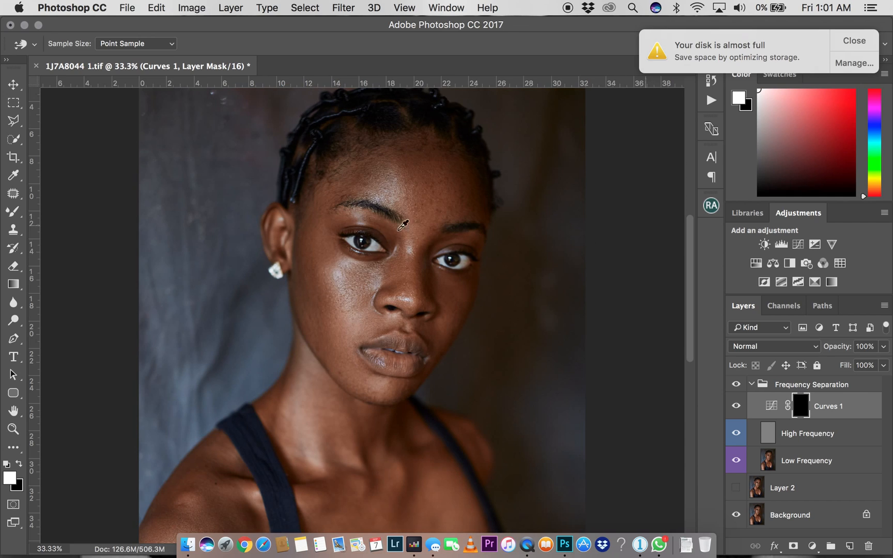
{"action": "left_click", "coordinate": [10, 219]}
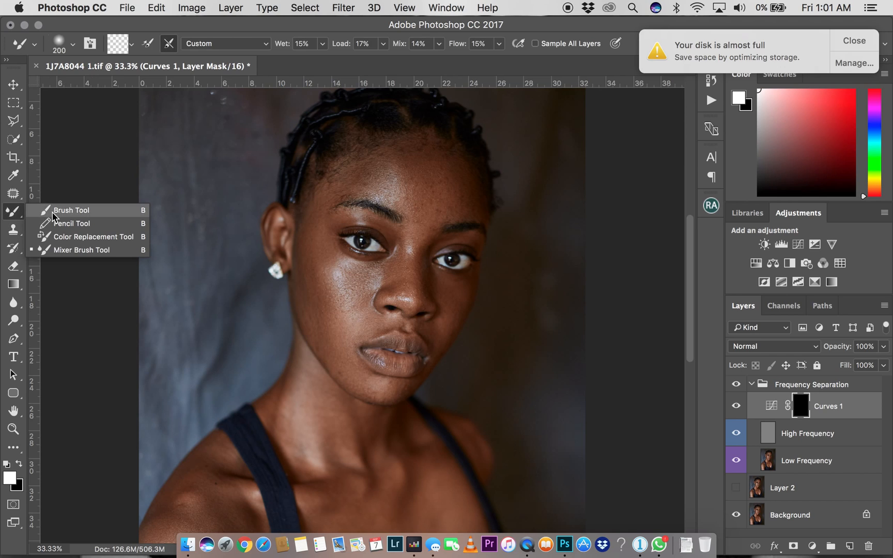
{"action": "key", "text": "bracketright"}
{"action": "key", "text": "bracketright"}
{"action": "key", "text": "bracketright"}
{"action": "key", "text": "bracketright"}
{"action": "key", "text": "bracketright"}
{"action": "key", "text": "bracketright"}
{"action": "key", "text": "bracketright"}
{"action": "key", "text": "bracketright"}
{"action": "key", "text": "bracketright"}
{"action": "key", "text": "bracketright"}
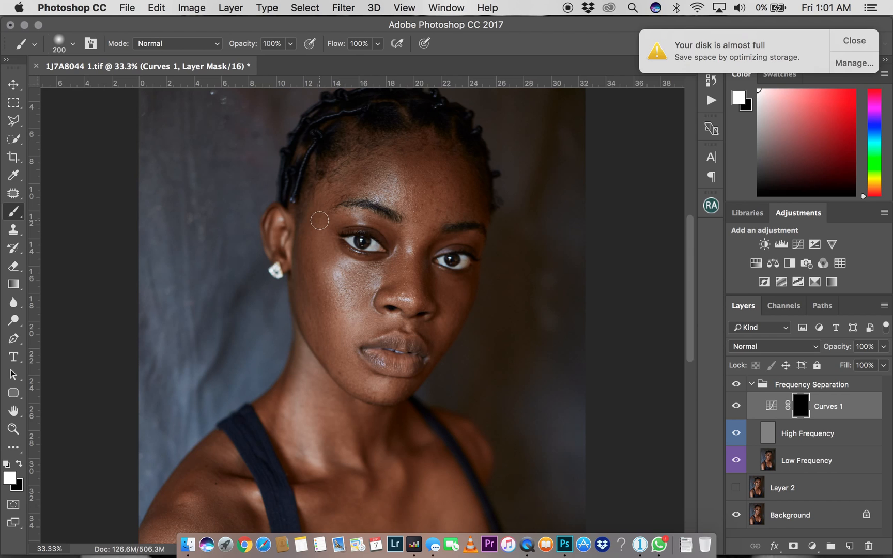
{"action": "left_click_drag", "start_coordinate": [392, 179], "coordinate": [396, 197]}
Step: Paint the Curves brightening onto the cheek nearer the earring with the brush at size 250
{"action": "key", "text": "bracketright"}
{"action": "key", "text": "bracketright"}
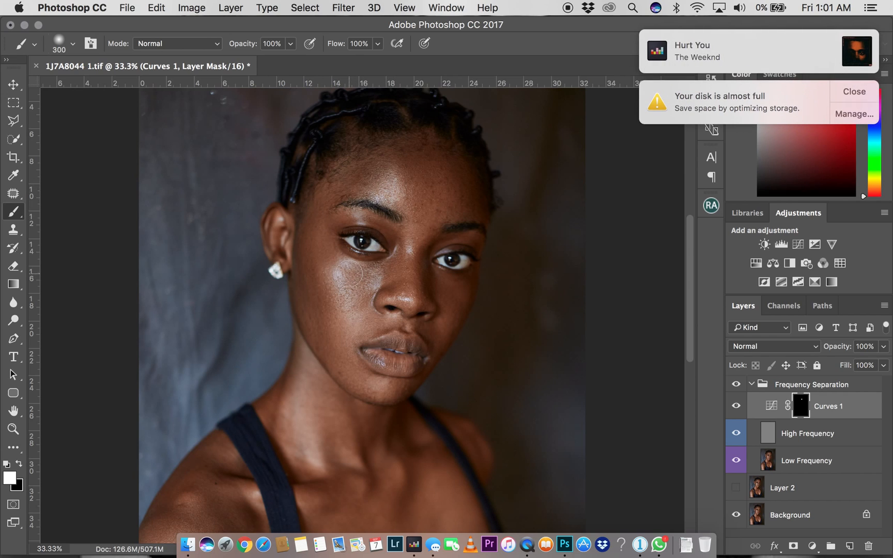
{"action": "key", "text": "bracketleft"}
{"action": "key", "text": "bracketleft"}
{"action": "key", "text": "bracketleft"}
{"action": "key", "text": "bracketleft"}
{"action": "key", "text": "bracketleft"}
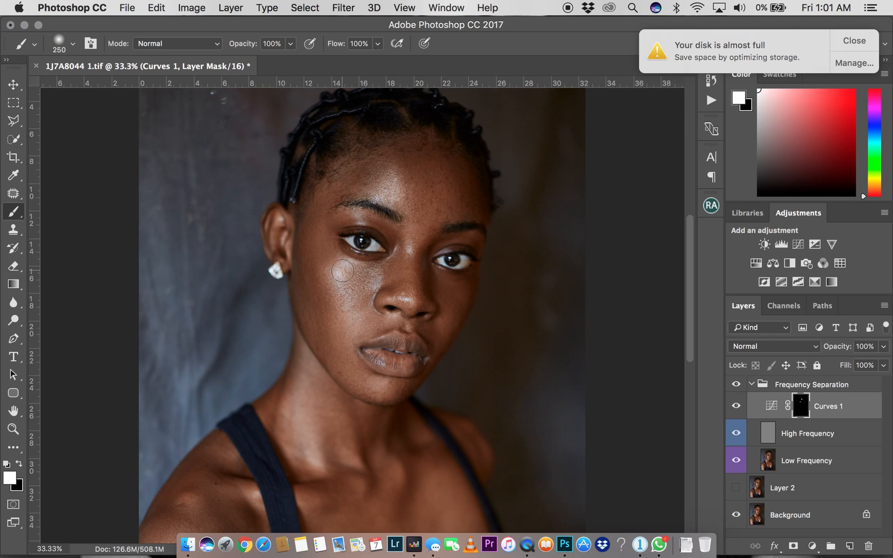
{"action": "left_click_drag", "start_coordinate": [341, 279], "coordinate": [351, 305]}
Step: Enlarge the mask brush to 400 and lower both its opacity and flow to 53%
{"action": "key", "text": "bracketright"}
{"action": "key", "text": "bracketright"}
{"action": "key", "text": "bracketright"}
{"action": "key", "text": "bracketright"}
{"action": "key", "text": "bracketright"}
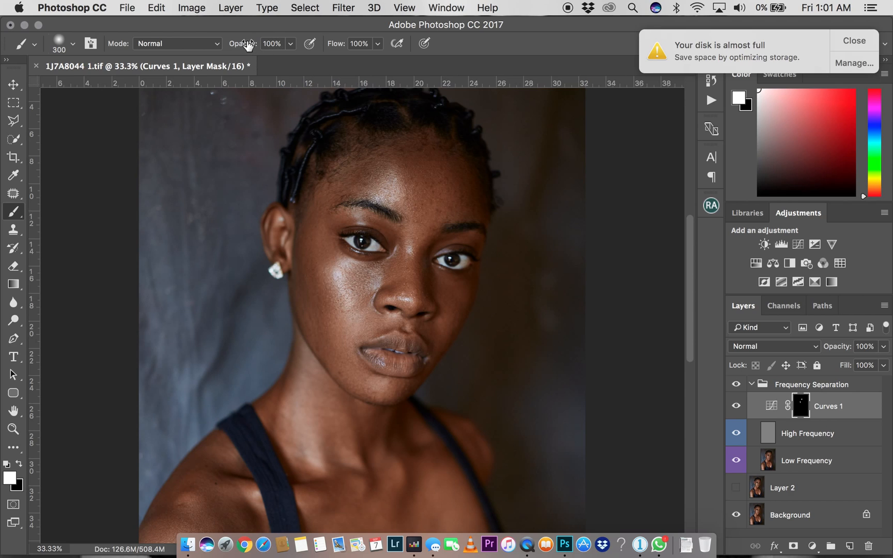
{"action": "left_click_drag", "start_coordinate": [247, 45], "coordinate": [228, 45]}
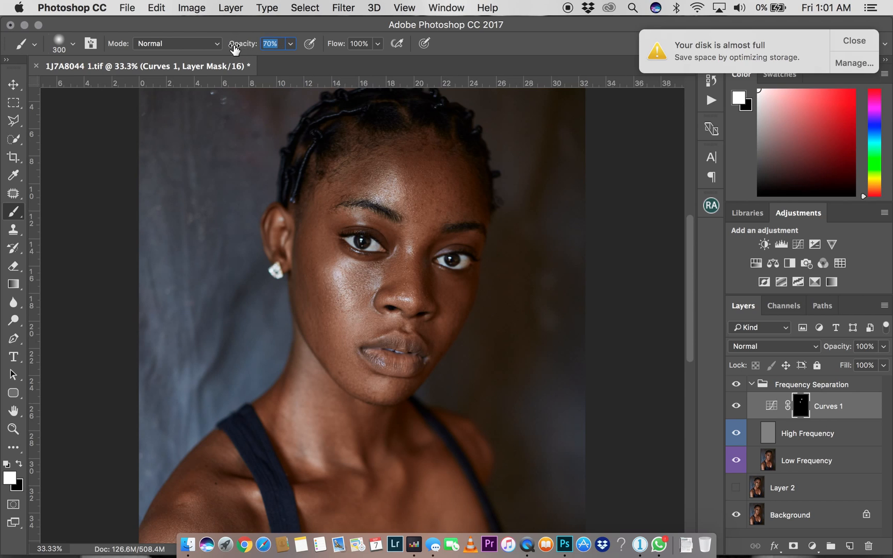
{"action": "left_click_drag", "start_coordinate": [334, 48], "coordinate": [310, 48]}
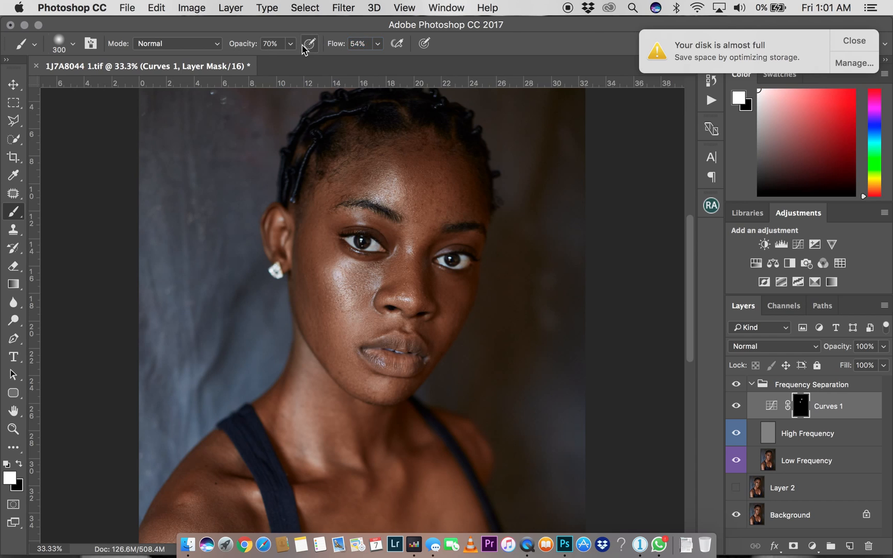
{"action": "left_click_drag", "start_coordinate": [241, 46], "coordinate": [233, 48]}
{"action": "left_click_drag", "start_coordinate": [338, 47], "coordinate": [336, 48]}
{"action": "key", "text": "bracketright"}
{"action": "key", "text": "bracketleft"}
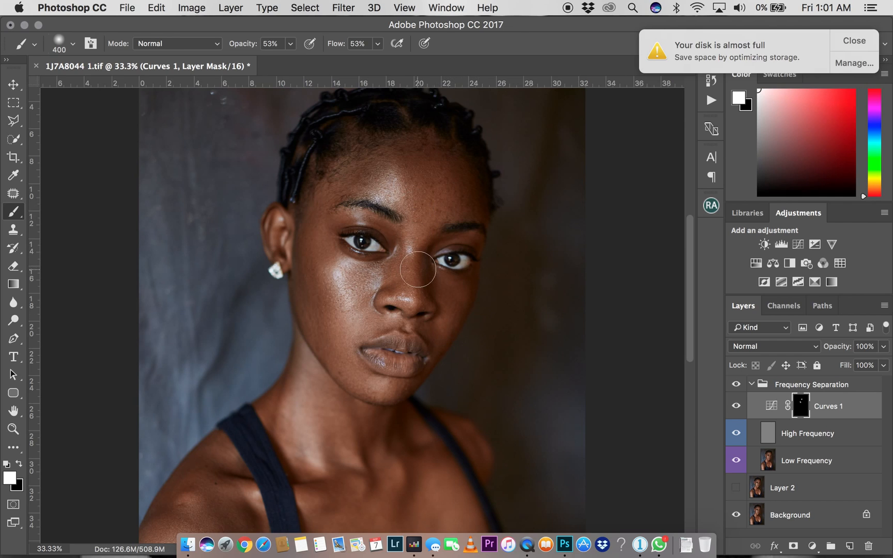
Step: Reduce the brush to 90 with 78% opacity and 89% flow, and paint the highlight along the nose bridge on the Curves mask
{"action": "key", "text": "bracketleft"}
{"action": "key", "text": "bracketleft"}
{"action": "key", "text": "bracketleft"}
{"action": "key", "text": "bracketleft"}
{"action": "key", "text": "bracketleft"}
{"action": "left_click_drag", "start_coordinate": [243, 48], "coordinate": [254, 48]}
{"action": "left_click_drag", "start_coordinate": [338, 48], "coordinate": [371, 48]}
{"action": "left_click_drag", "start_coordinate": [245, 47], "coordinate": [252, 48]}
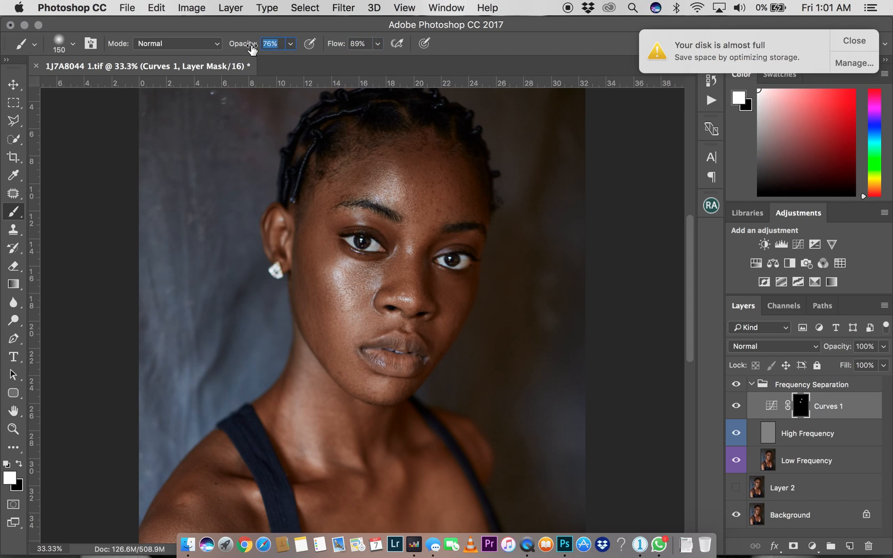
{"action": "key", "text": "bracketleft"}
{"action": "key", "text": "bracketleft"}
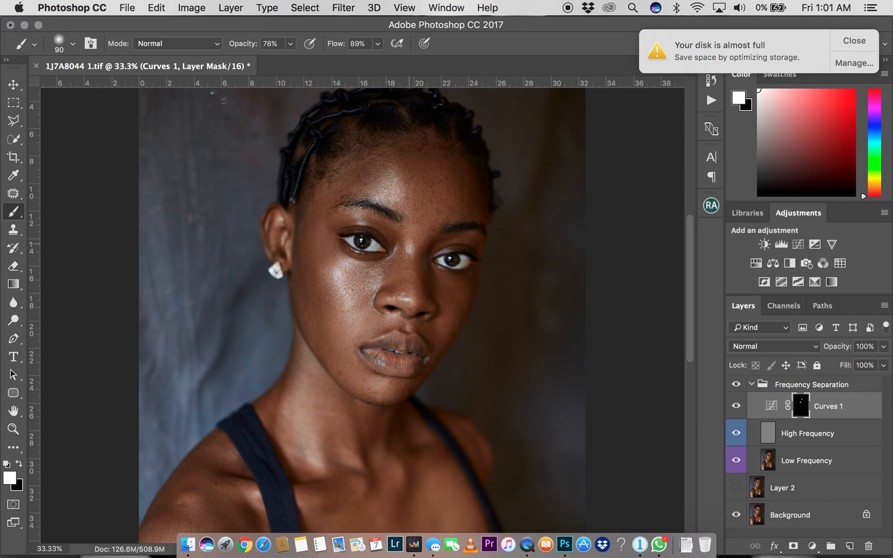
{"action": "left_click_drag", "start_coordinate": [409, 295], "coordinate": [408, 246]}
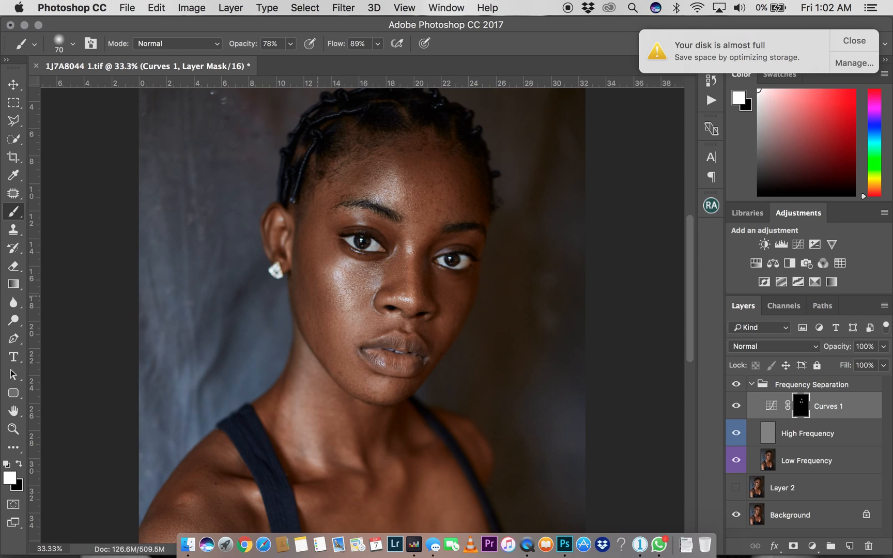
Step: Compare the whole portrait with the Curves 1 brightening off and on
{"action": "left_click", "coordinate": [736, 406]}
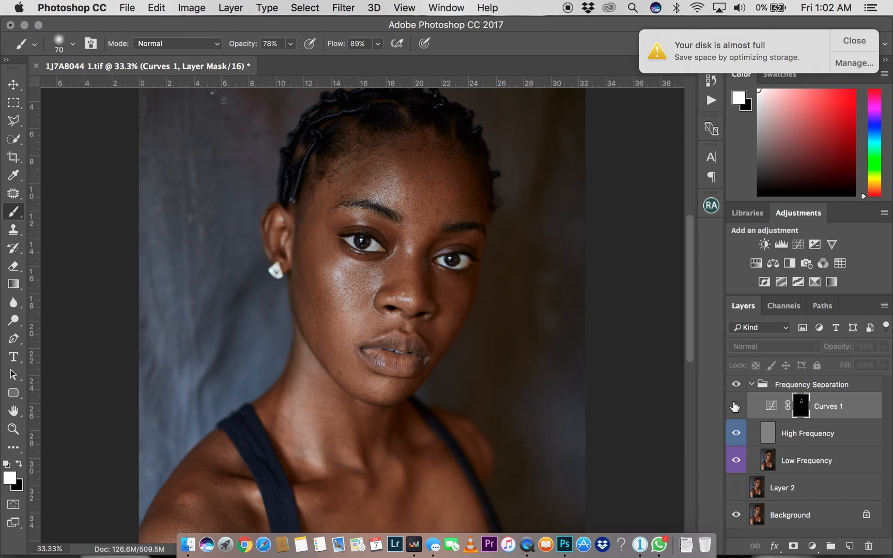
{"action": "left_click", "coordinate": [736, 406]}
{"action": "left_click", "coordinate": [734, 406]}
{"action": "key", "text": "super+minus"}
{"action": "key", "text": "super+minus"}
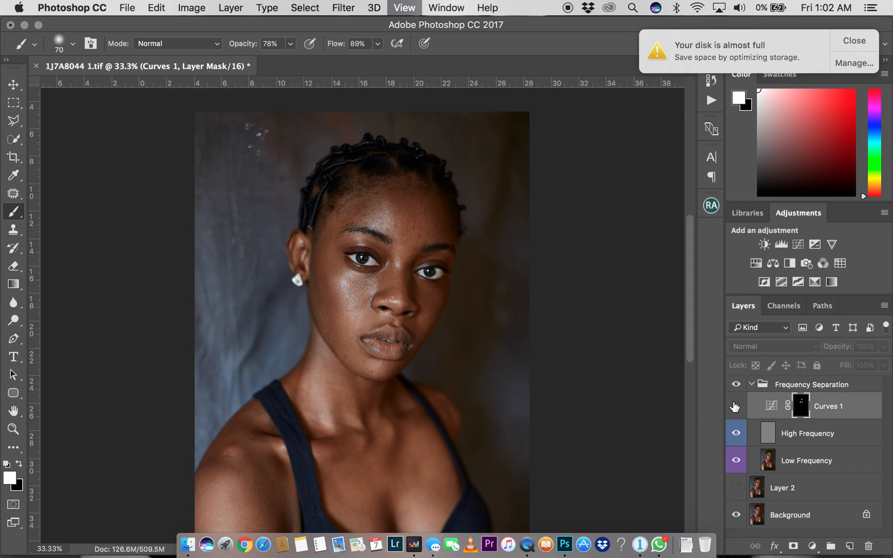
{"action": "left_click", "coordinate": [735, 406]}
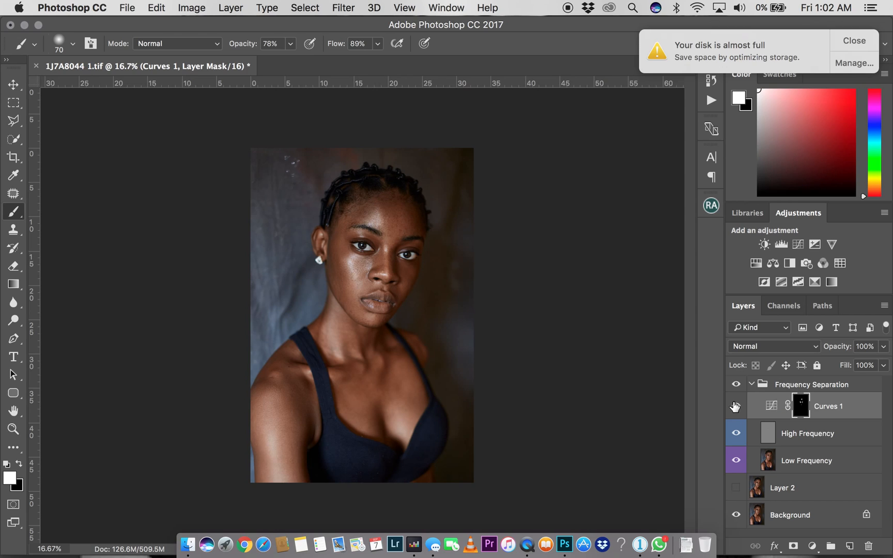
{"action": "left_click", "coordinate": [735, 406]}
{"action": "left_click", "coordinate": [734, 406]}
{"action": "left_click", "coordinate": [735, 406]}
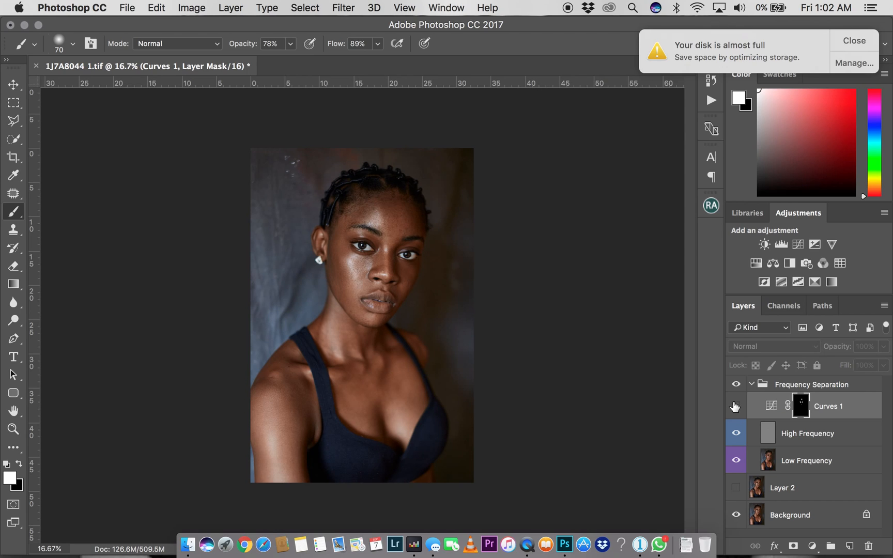
{"action": "left_click", "coordinate": [735, 406]}
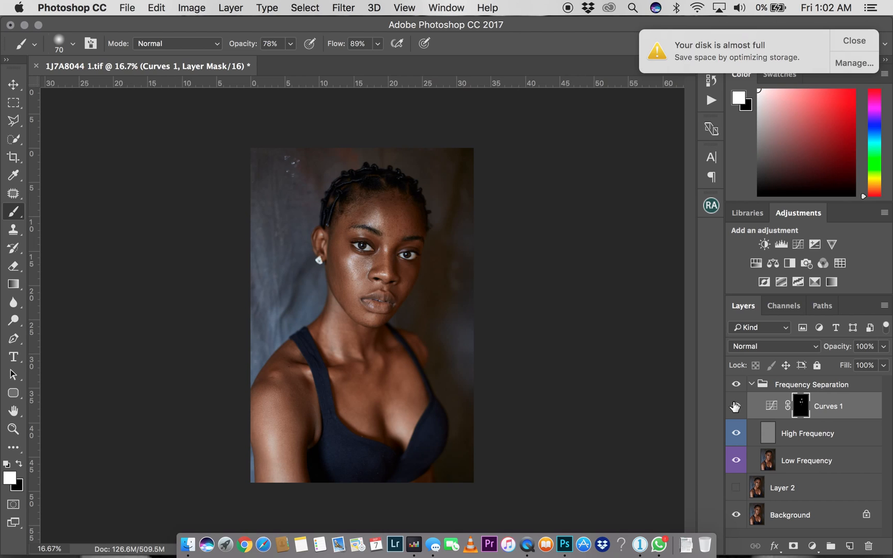
{"action": "left_click", "coordinate": [734, 406]}
{"action": "left_click", "coordinate": [735, 406]}
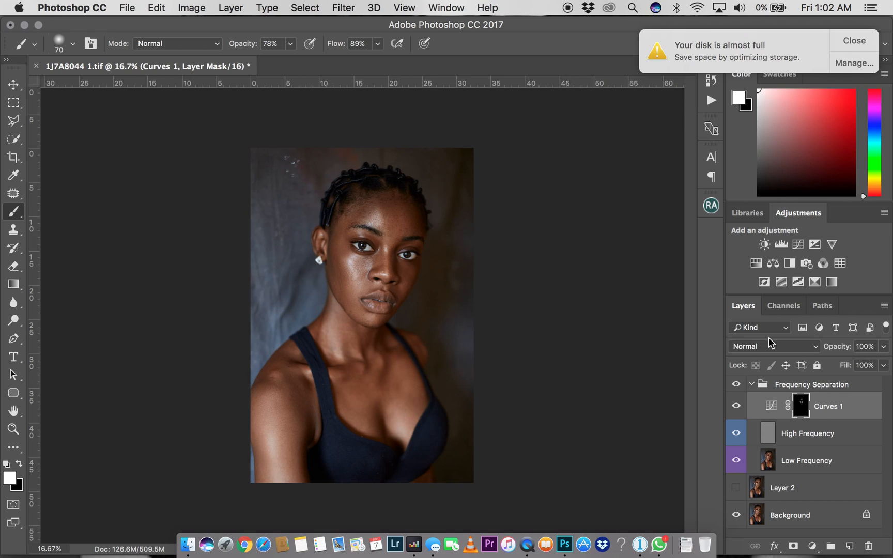
Step: Add a second Curves adjustment that darkens the tones sampled from the cheek, and invert its mask to black
{"action": "left_click", "coordinate": [802, 249]}
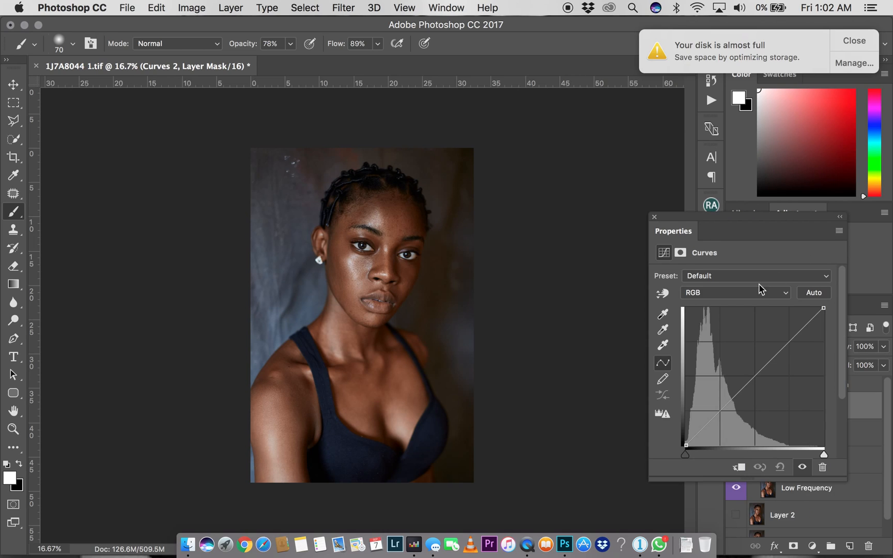
{"action": "left_click", "coordinate": [662, 293]}
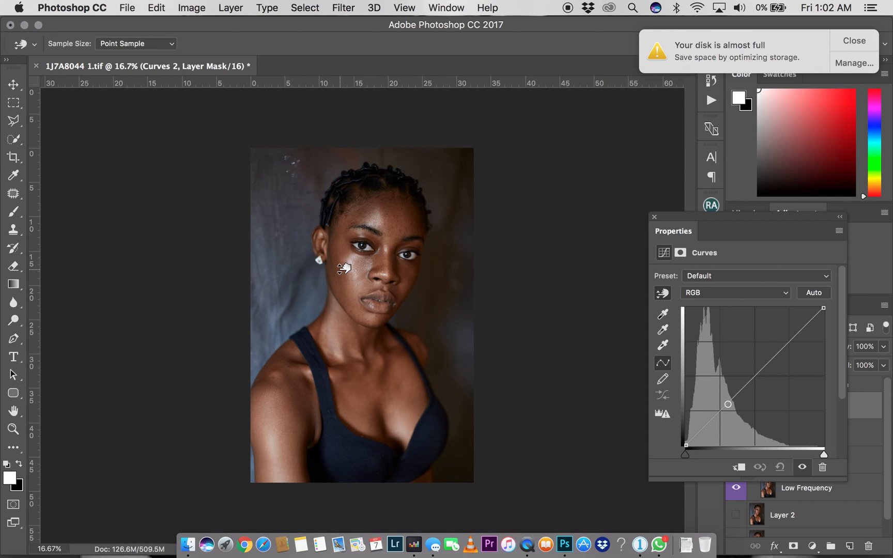
{"action": "left_click_drag", "start_coordinate": [343, 267], "coordinate": [346, 281]}
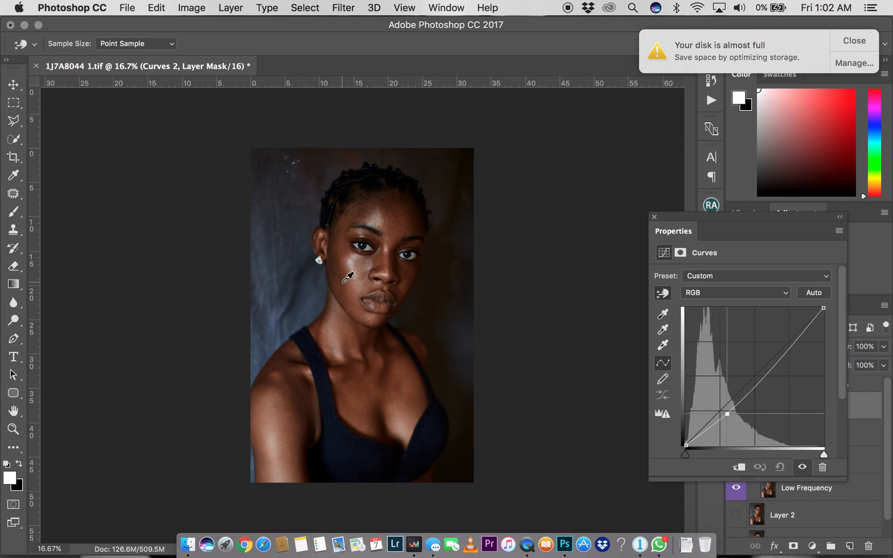
{"action": "left_click", "coordinate": [653, 218]}
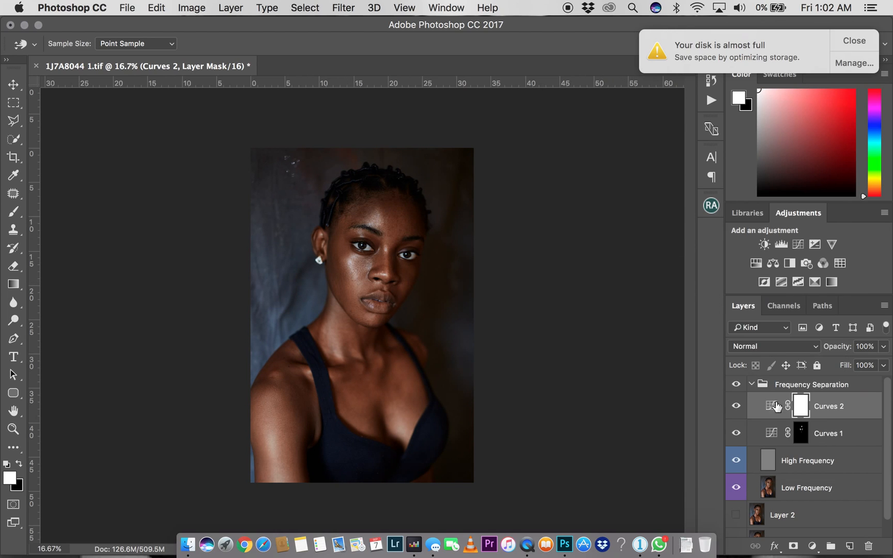
{"action": "key", "text": "super+i"}
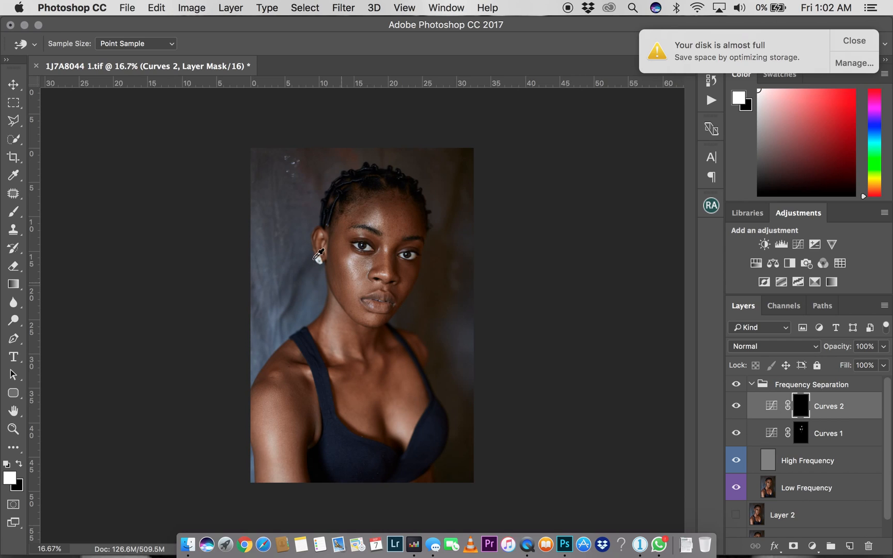
Step: Paint the darkening into the hollow below the cheekbone on the Curves 2 mask, using a brush at 67% opacity and 80% flow
{"action": "left_click", "coordinate": [14, 212]}
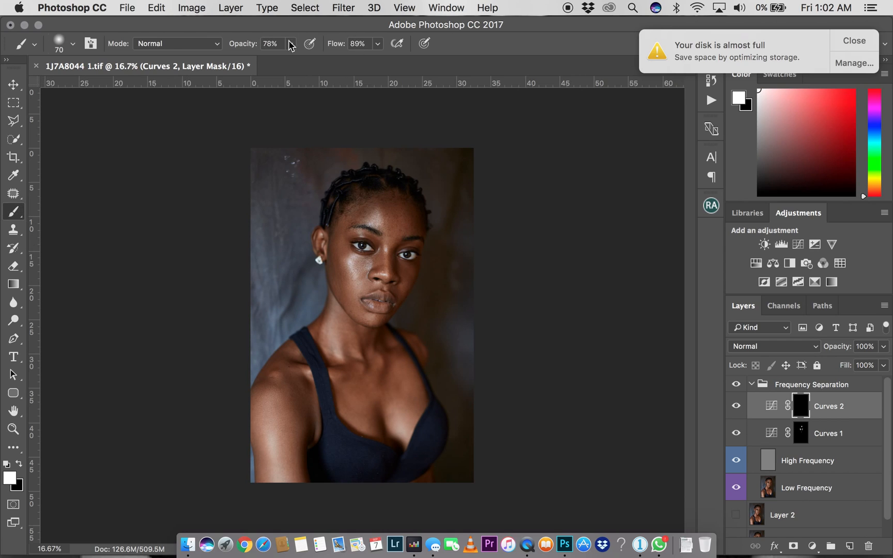
{"action": "left_click_drag", "start_coordinate": [335, 46], "coordinate": [330, 46]}
{"action": "left_click_drag", "start_coordinate": [238, 44], "coordinate": [233, 43]}
{"action": "left_click_drag", "start_coordinate": [344, 284], "coordinate": [350, 293]}
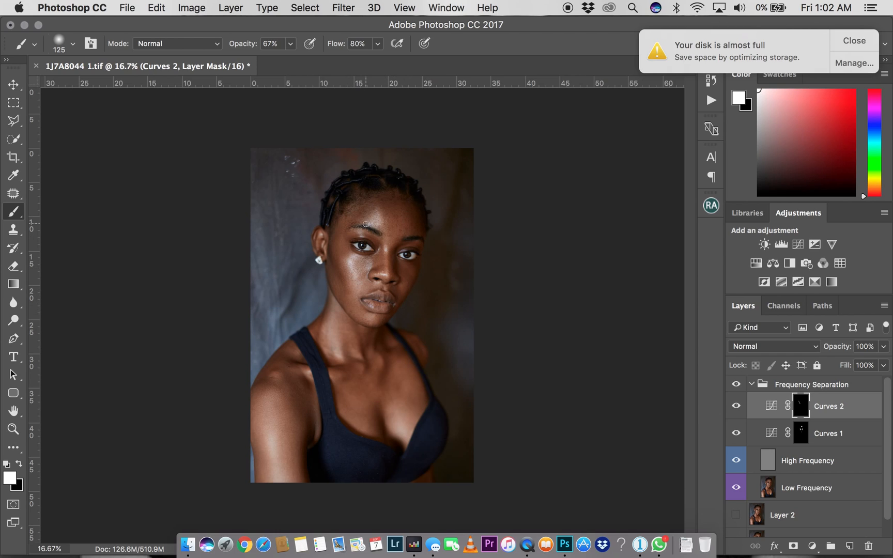
Step: Enlarge the mask brush and paint the Curves 2 darkening across the forehead towards the hairline
{"action": "key", "text": "bracketright"}
{"action": "key", "text": "bracketright"}
{"action": "key", "text": "bracketright"}
{"action": "key", "text": "bracketright"}
{"action": "key", "text": "bracketright"}
{"action": "mouse_move", "coordinate": [366, 223]}
{"action": "left_mouse_down"}
{"action": "mouse_move", "coordinate": [353, 220]}
{"action": "mouse_move", "coordinate": [377, 213]}
{"action": "left_mouse_up"}
{"action": "left_click_drag", "start_coordinate": [415, 214], "coordinate": [411, 207]}
Step: Undo the last two forehead strokes and repaint the darkening at the far temple with the brush at 45% opacity and 47% flow
{"action": "key", "text": "alt+super+z"}
{"action": "key", "text": "alt+super+z"}
{"action": "left_click_drag", "start_coordinate": [338, 48], "coordinate": [319, 48]}
{"action": "left_click_drag", "start_coordinate": [250, 47], "coordinate": [232, 46]}
{"action": "left_click_drag", "start_coordinate": [428, 212], "coordinate": [422, 226]}
Step: Reduce the mask brush to 300 and paint the darkening along the side of the nose bridge
{"action": "key", "text": "bracketleft"}
{"action": "key", "text": "bracketleft"}
{"action": "key", "text": "bracketleft"}
{"action": "key", "text": "bracketleft"}
{"action": "left_click_drag", "start_coordinate": [379, 268], "coordinate": [380, 249]}
Step: Compare the portrait with the Curves 2 darkening off and on
{"action": "left_click", "coordinate": [736, 406]}
{"action": "left_click", "coordinate": [737, 408]}
{"action": "left_click", "coordinate": [737, 408]}
{"action": "left_click", "coordinate": [738, 408]}
Step: Soften the Curves 2 mask with a Gaussian Blur of 23.3 pixels
{"action": "left_click", "coordinate": [345, 9]}
{"action": "mouse_move", "coordinate": [440, 173]}
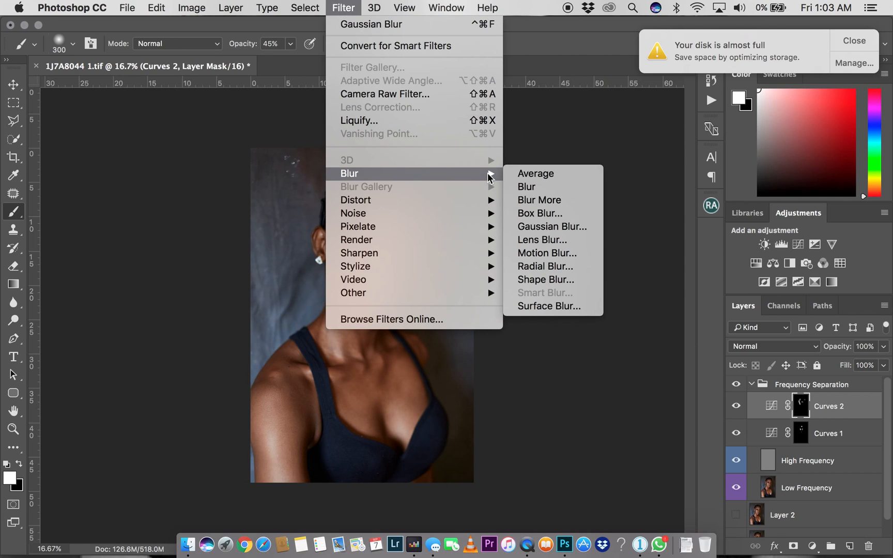
{"action": "left_click", "coordinate": [842, 41]}
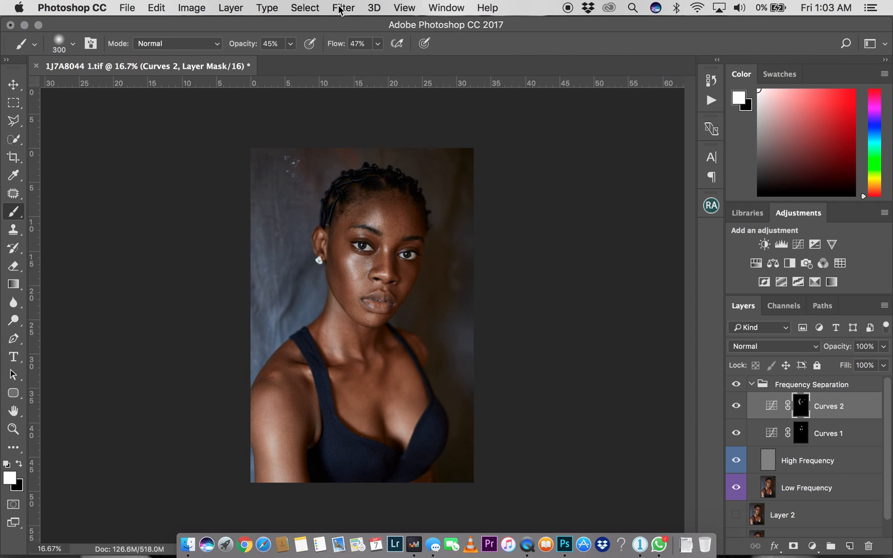
{"action": "left_click", "coordinate": [341, 7]}
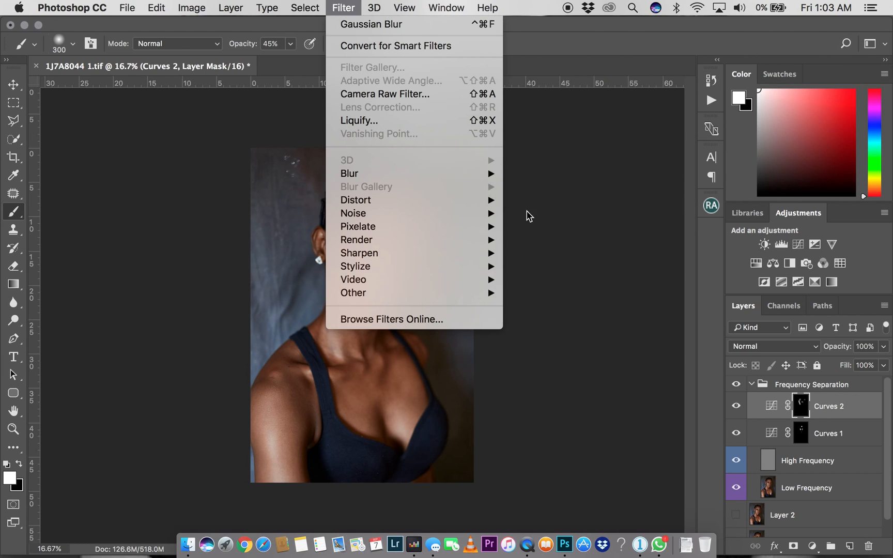
{"action": "mouse_move", "coordinate": [469, 174]}
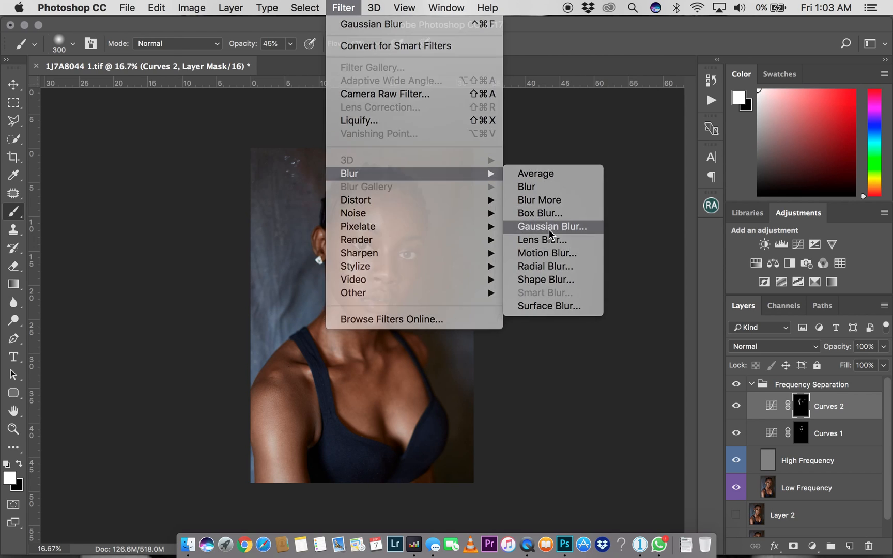
{"action": "left_click", "coordinate": [549, 228]}
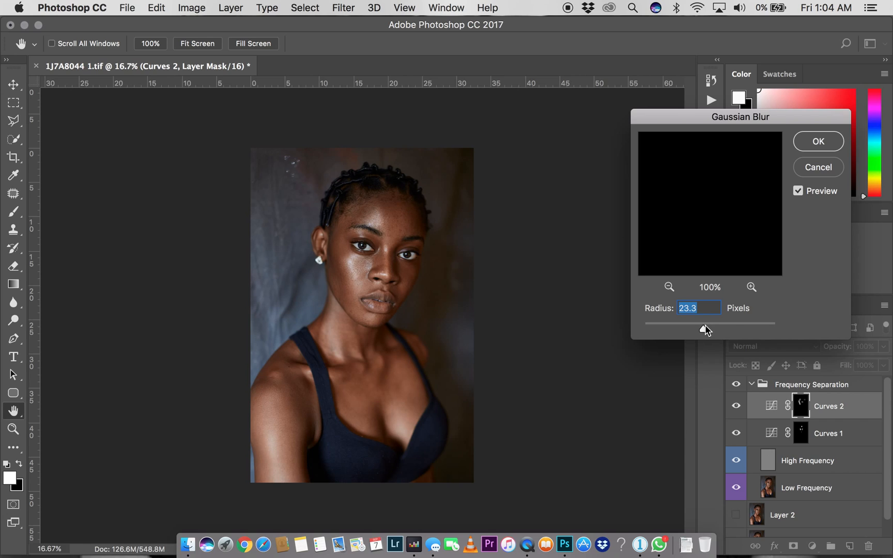
{"action": "left_click", "coordinate": [818, 142]}
{"action": "key", "text": "b"}
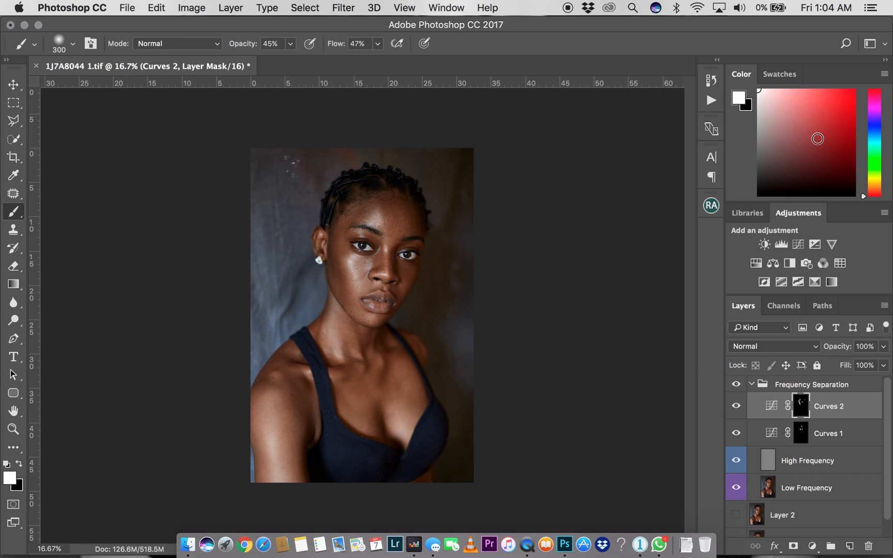
Step: Repeatedly undo and redo the mask blur to compare the burned areas before and after softening
{"action": "key", "text": "super+z"}
{"action": "key", "text": "super+z"}
{"action": "key", "text": "super+z"}
{"action": "key", "text": "super+z"}
{"action": "key", "text": "super+z"}
{"action": "key", "text": "super+z"}
{"action": "key", "text": "super+z"}
{"action": "key", "text": "super+z"}
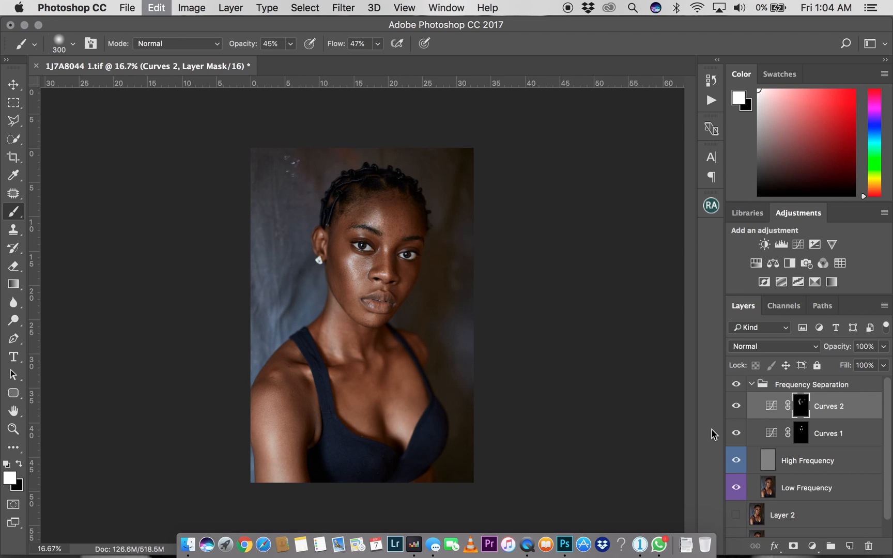
{"action": "key", "text": "super+z"}
{"action": "key", "text": "super+z"}
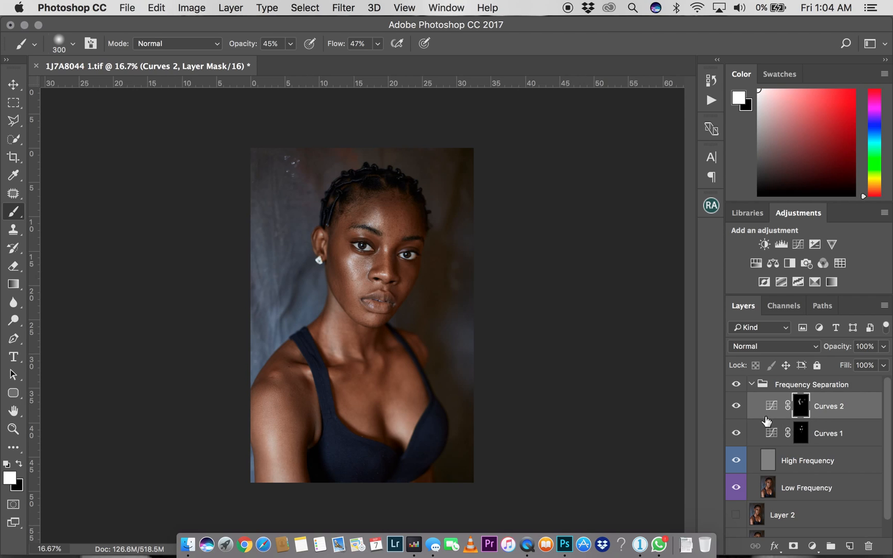
{"action": "key", "text": "super+z"}
{"action": "key", "text": "super+z"}
Step: Soften the Curves 1 mask with a Gaussian Blur of 28.9 pixels
{"action": "left_click", "coordinate": [800, 434]}
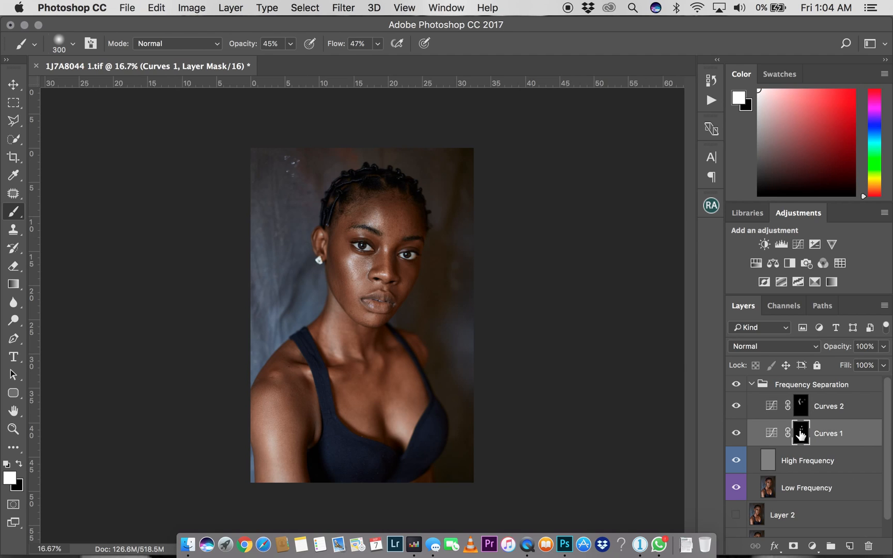
{"action": "left_click", "coordinate": [344, 8]}
{"action": "mouse_move", "coordinate": [464, 174]}
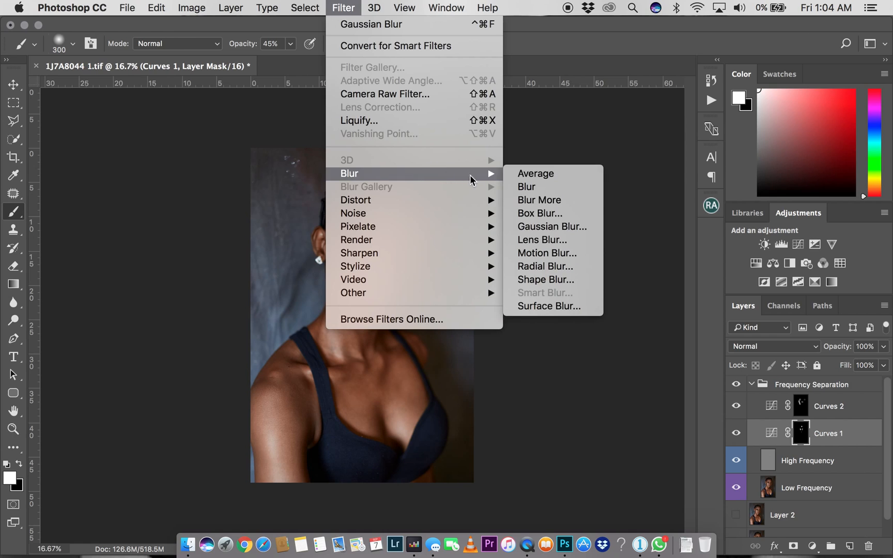
{"action": "left_click", "coordinate": [552, 226]}
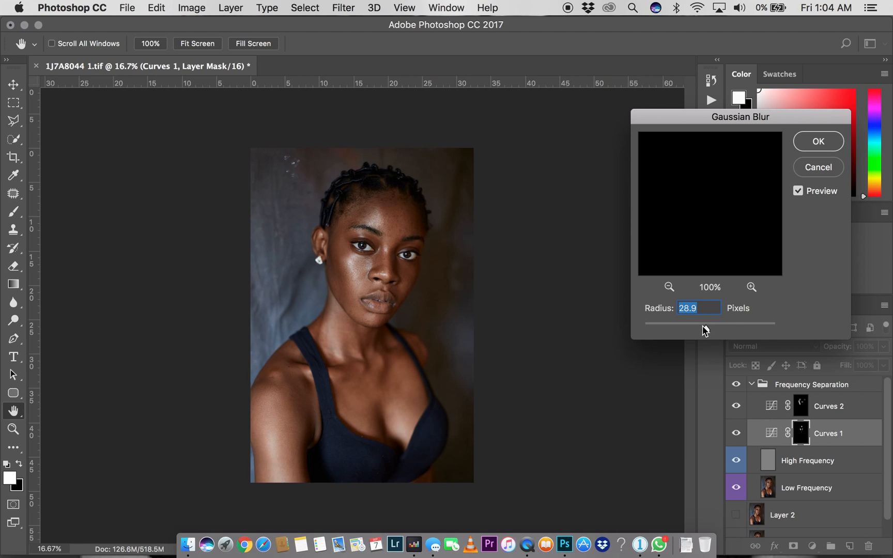
{"action": "left_click", "coordinate": [807, 146]}
{"action": "key", "text": "b"}
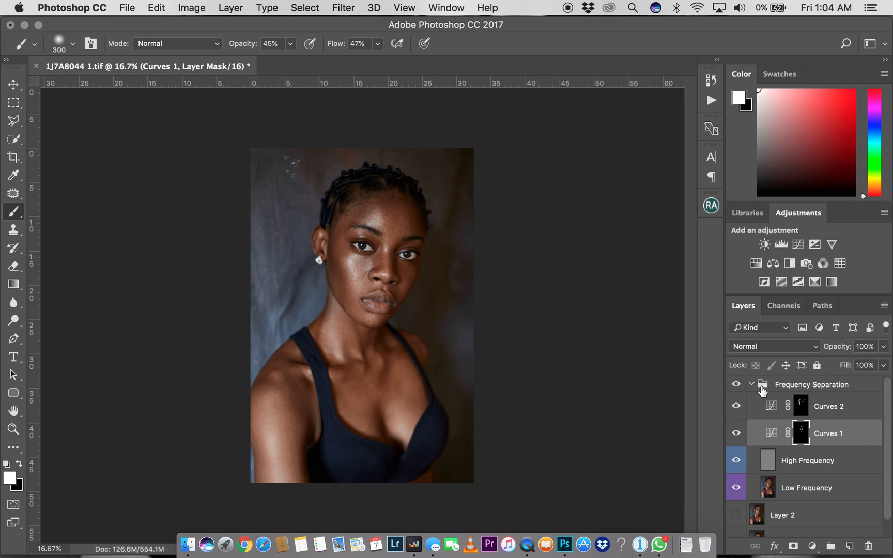
Step: Collapse the Frequency Separation group and compare the fitted portrait with the group hidden and shown
{"action": "left_click", "coordinate": [752, 384]}
{"action": "key", "text": "super+0"}
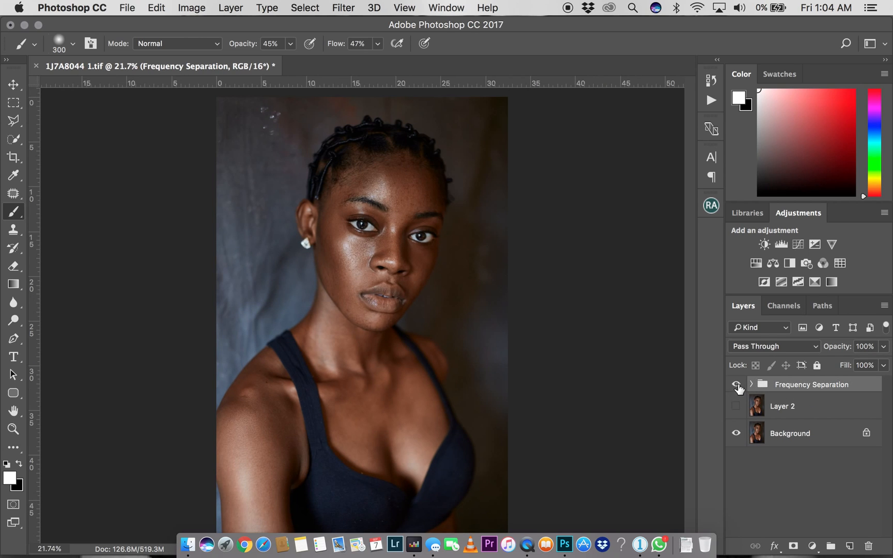
{"action": "left_click", "coordinate": [736, 386]}
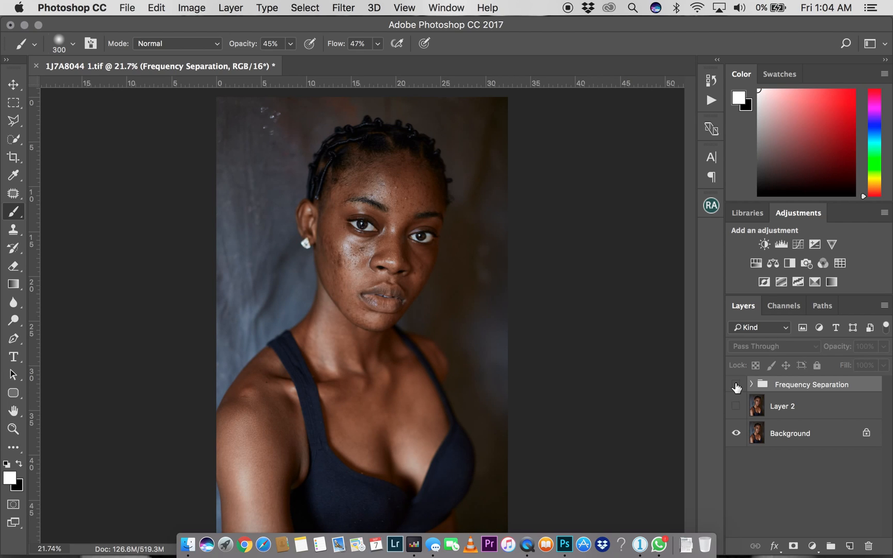
{"action": "left_click", "coordinate": [736, 385]}
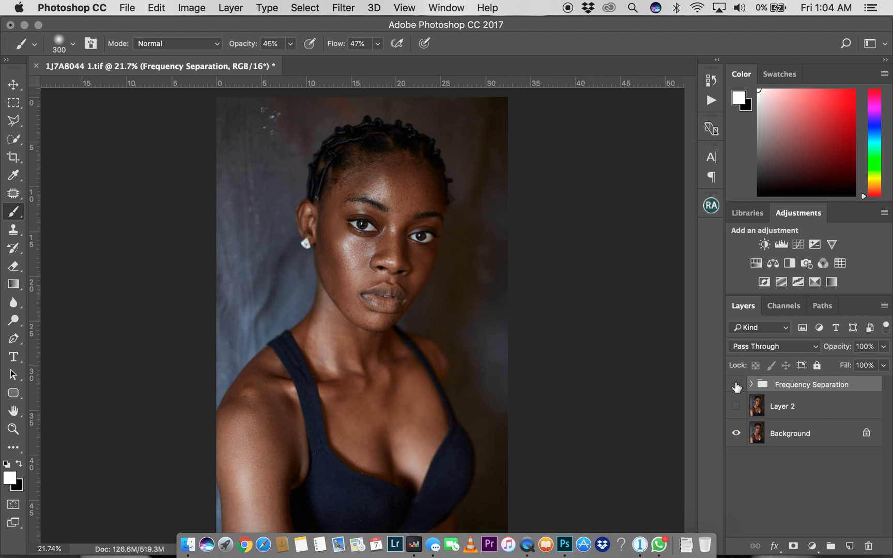
{"action": "left_click", "coordinate": [736, 385]}
{"action": "left_click", "coordinate": [736, 386]}
{"action": "left_click", "coordinate": [735, 382]}
Step: Stamp all visible layers into a new merged layer and delete the Frequency Separation group
{"action": "key", "text": "super+alt+shift+e"}
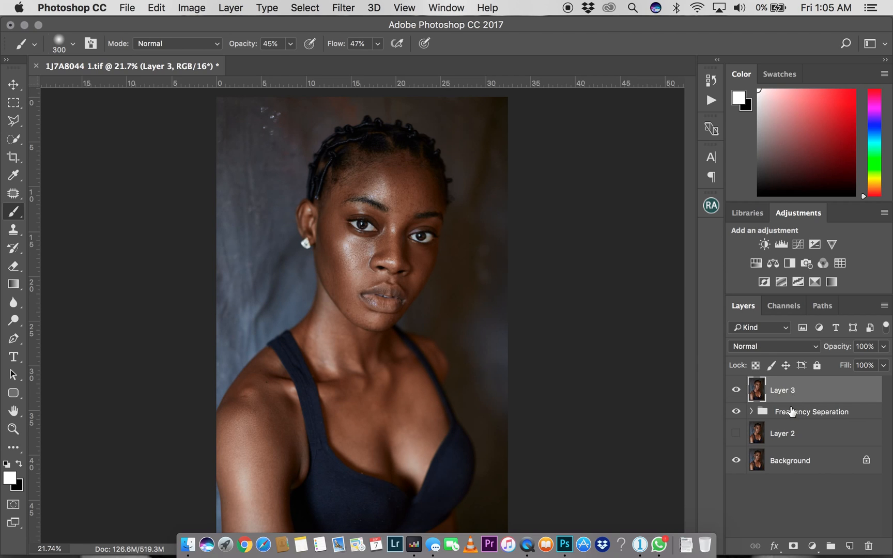
{"action": "left_click", "coordinate": [791, 411]}
{"action": "key", "text": "Delete"}
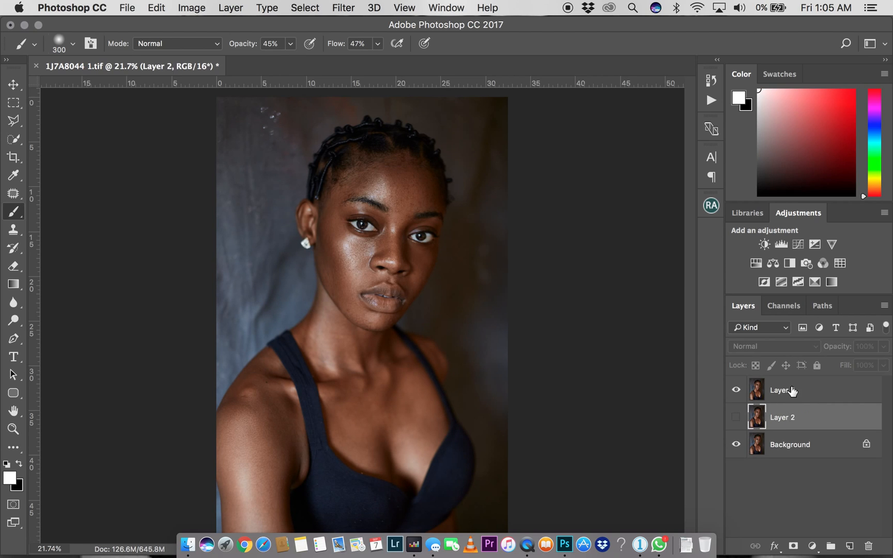
Step: Open the merged portrait layer, Layer 3, in the Liquify filter
{"action": "left_click", "coordinate": [787, 390]}
{"action": "left_click", "coordinate": [343, 8]}
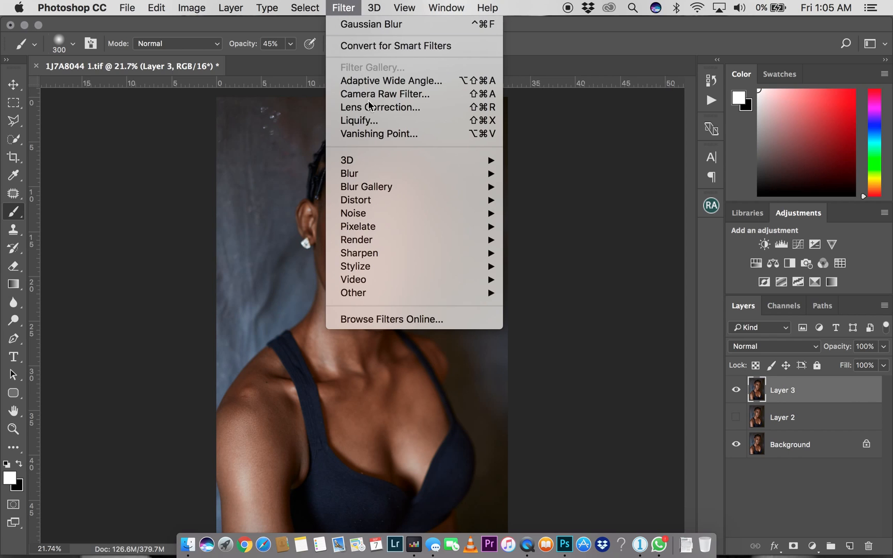
{"action": "mouse_move", "coordinate": [430, 174]}
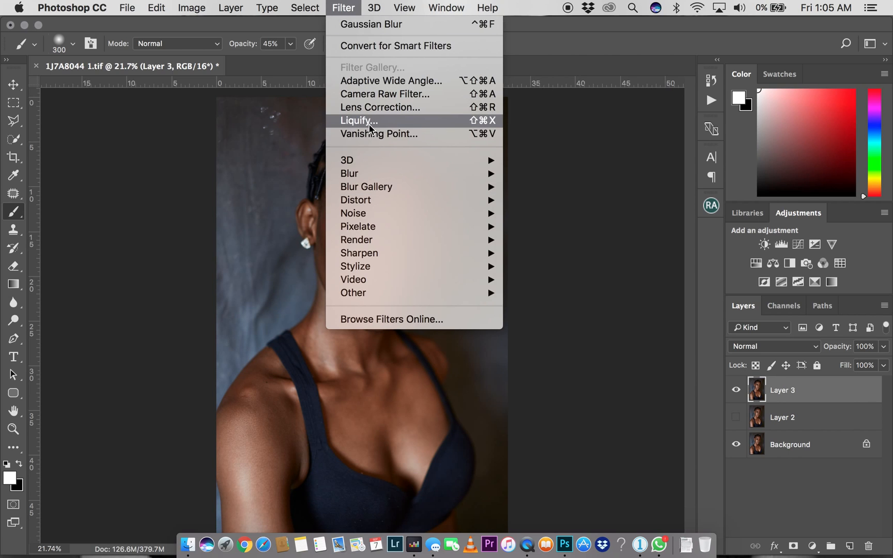
{"action": "left_click", "coordinate": [367, 124]}
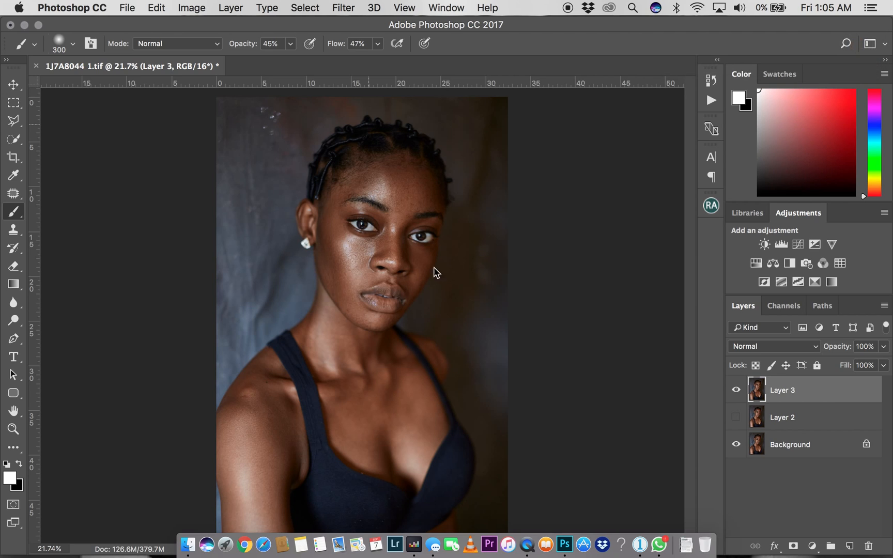
{"action": "key", "text": "f"}
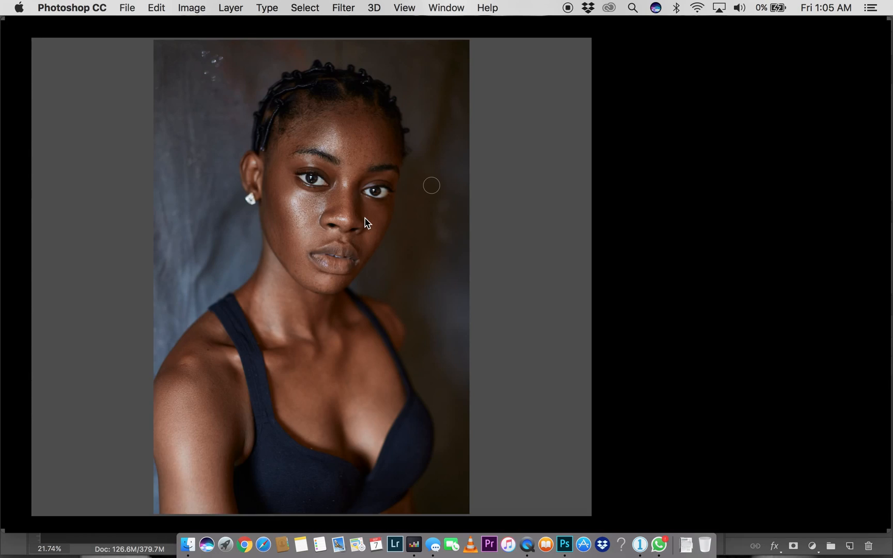
{"action": "key", "text": "super+shift+x"}
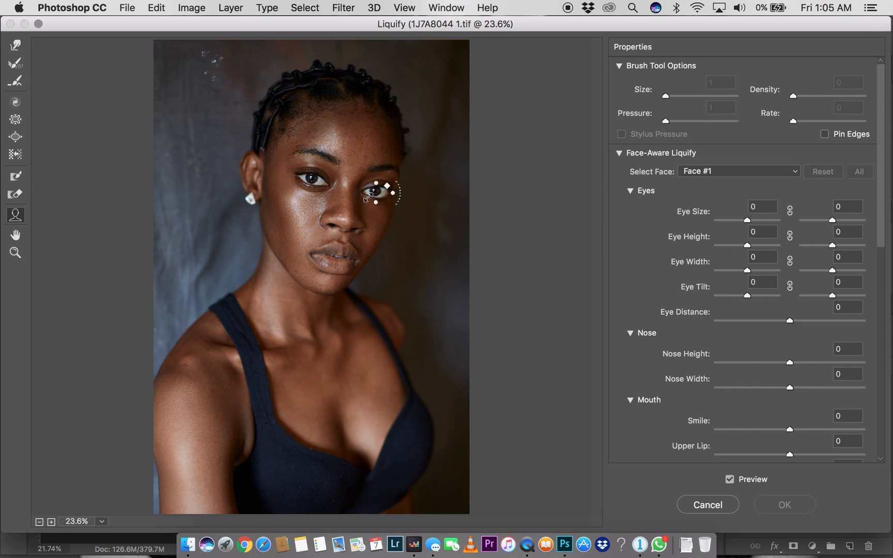
Step: Nudge the hair and ear edge on the earring side inward using the Forward Warp tool with a 2400 brush
{"action": "left_click", "coordinate": [17, 47]}
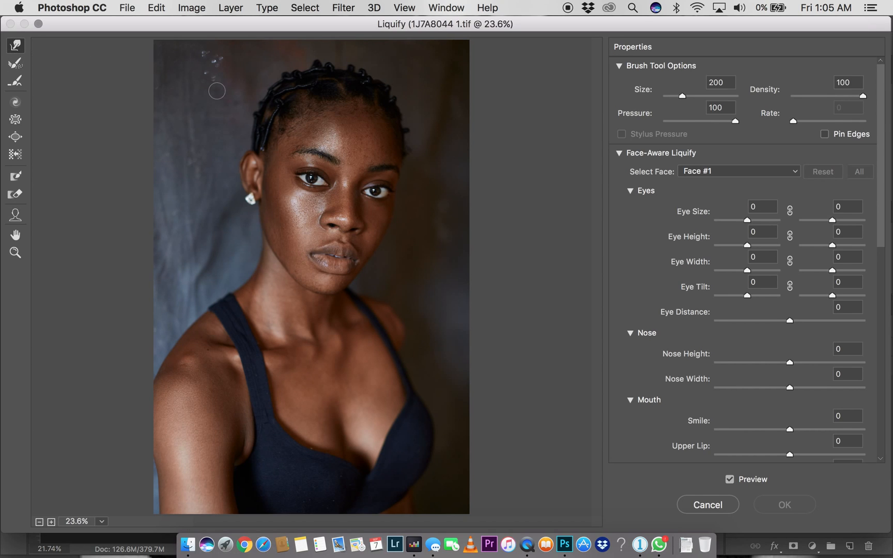
{"action": "key", "text": "bracketright"}
{"action": "key", "text": "bracketright"}
{"action": "key", "text": "bracketright"}
{"action": "key", "text": "bracketright"}
{"action": "key", "text": "bracketright"}
{"action": "key", "text": "bracketright"}
{"action": "key", "text": "bracketright"}
{"action": "key", "text": "bracketright"}
{"action": "key", "text": "bracketright"}
{"action": "key", "text": "bracketright"}
{"action": "key", "text": "bracketright"}
{"action": "key", "text": "bracketright"}
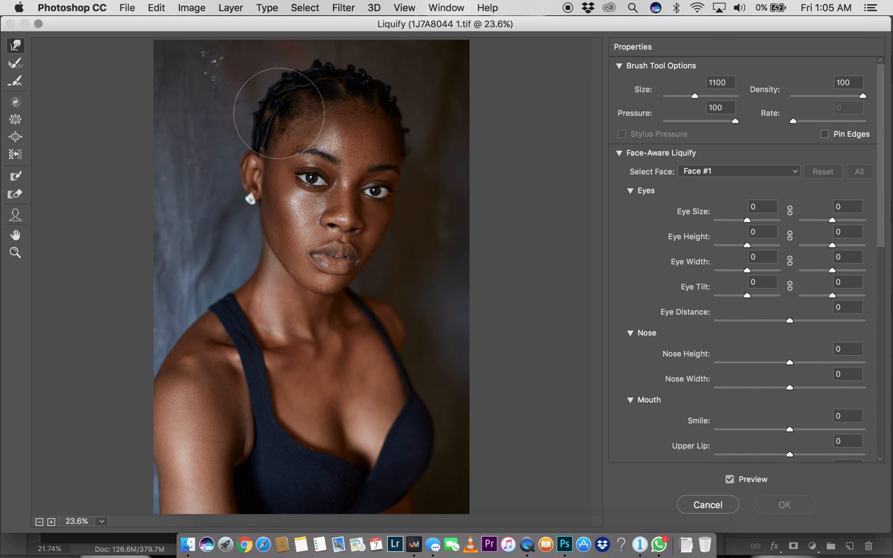
{"action": "key", "text": "bracketright"}
{"action": "key", "text": "bracketright"}
{"action": "key", "text": "bracketright"}
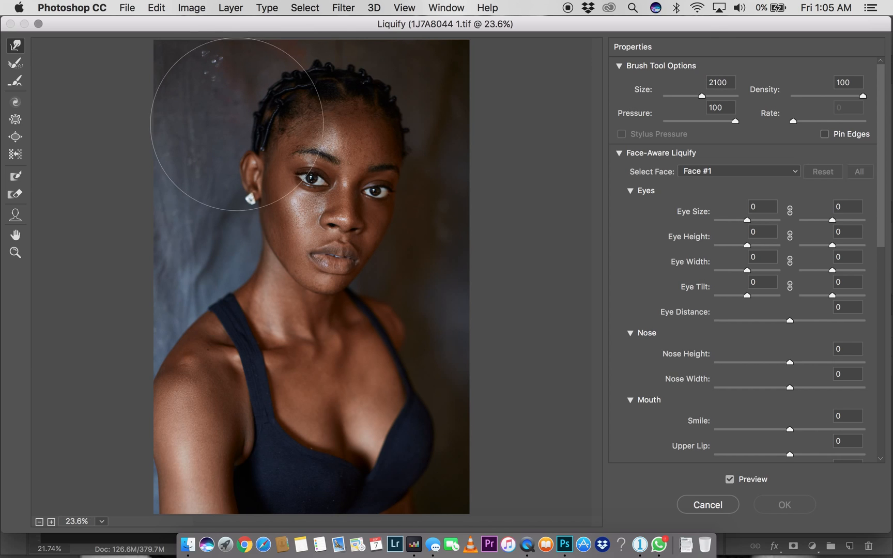
{"action": "key", "text": "bracketright"}
{"action": "key", "text": "bracketright"}
{"action": "key", "text": "bracketright"}
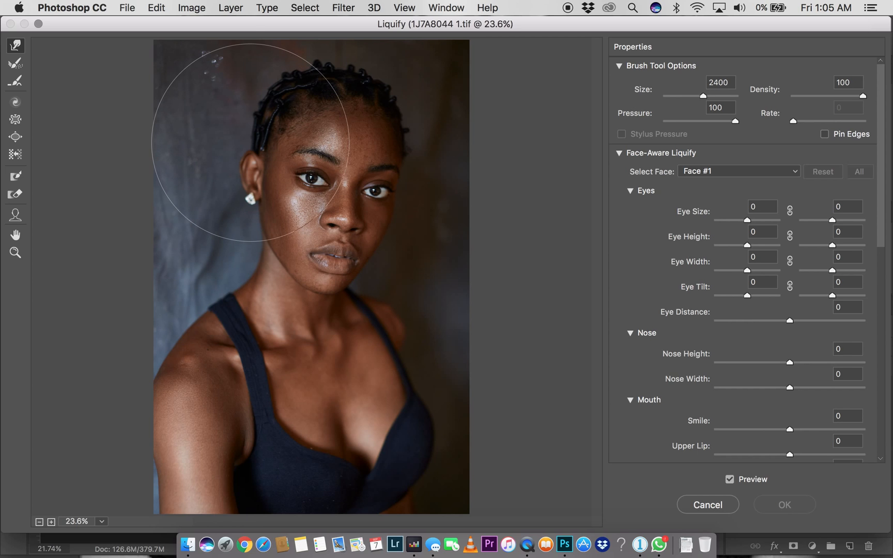
{"action": "left_click_drag", "start_coordinate": [249, 140], "coordinate": [251, 141]}
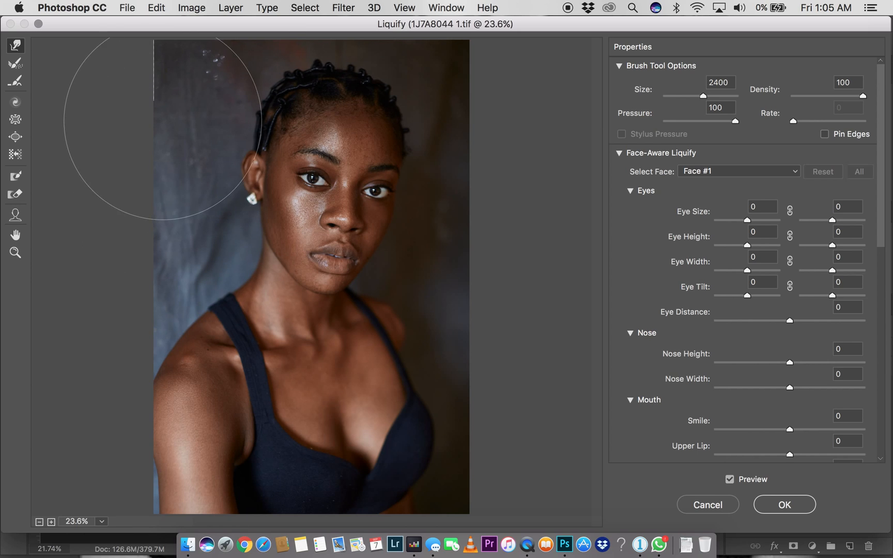
Step: Reshape the top outline of the hair upward using the Forward Warp tool with the brush reduced to 1300
{"action": "key", "text": "["}
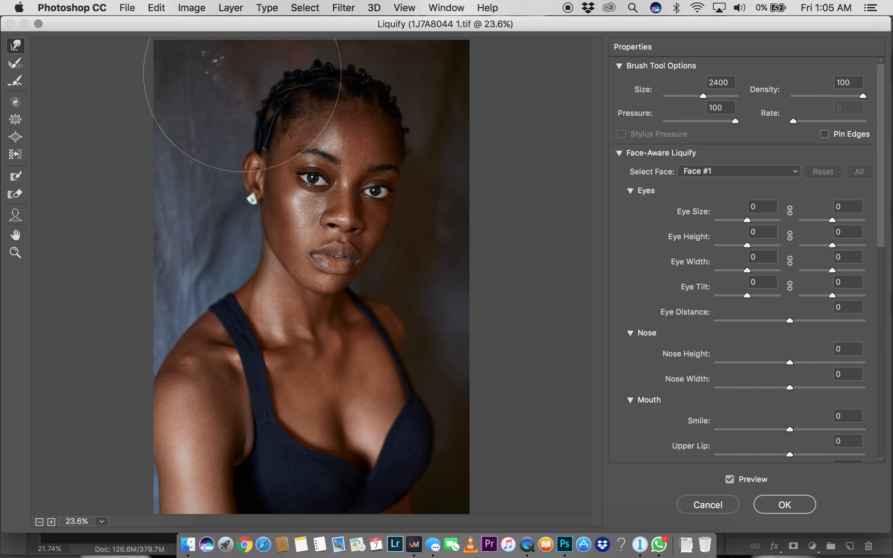
{"action": "key", "text": "["}
{"action": "key", "text": "["}
{"action": "key", "text": "["}
{"action": "key", "text": "["}
{"action": "key", "text": "["}
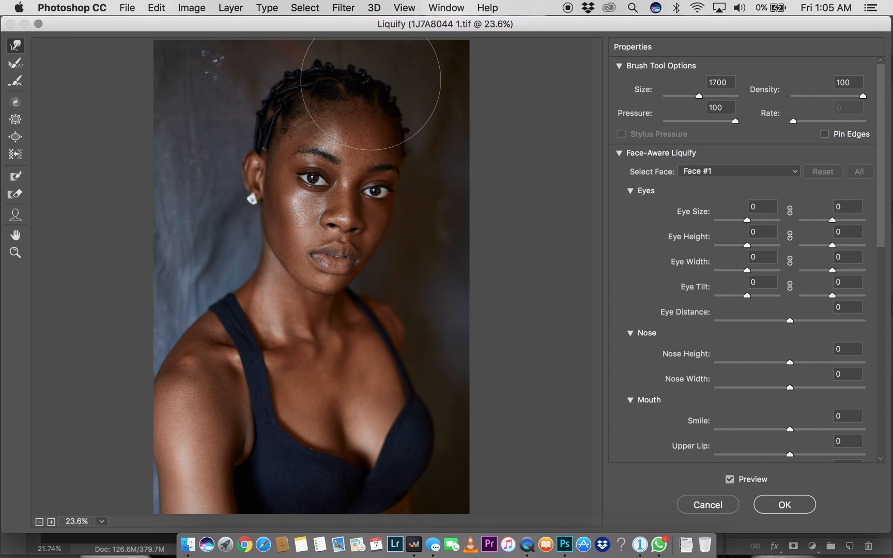
{"action": "key", "text": "["}
{"action": "key", "text": "["}
{"action": "key", "text": "["}
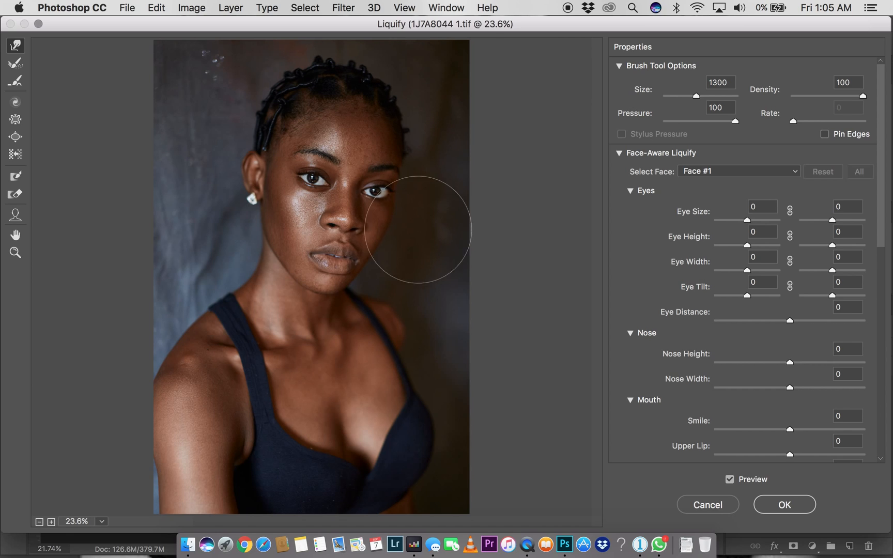
Step: Reduce the Forward Warp brush to 500, enlarge it again, and apply the Liquify reshaping to Layer 3
{"action": "key", "text": "bracketleft"}
{"action": "key", "text": "bracketleft"}
{"action": "key", "text": "bracketleft"}
{"action": "key", "text": "bracketleft"}
{"action": "key", "text": "bracketleft"}
{"action": "key", "text": "bracketleft"}
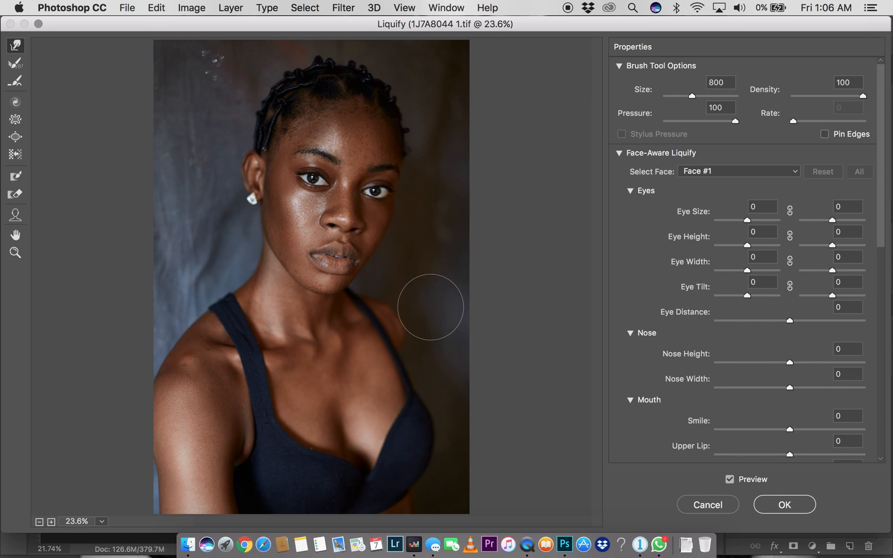
{"action": "key", "text": "bracketleft"}
{"action": "key", "text": "bracketleft"}
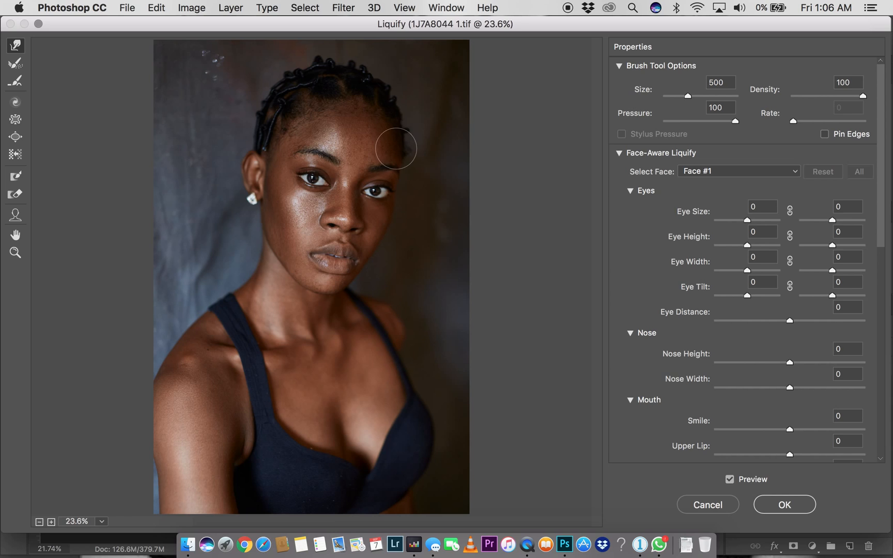
{"action": "key", "text": "bracketright"}
{"action": "key", "text": "bracketright"}
{"action": "key", "text": "bracketright"}
{"action": "key", "text": "bracketright"}
{"action": "key", "text": "bracketright"}
{"action": "key", "text": "bracketright"}
{"action": "key", "text": "bracketright"}
{"action": "left_click", "coordinate": [782, 509]}
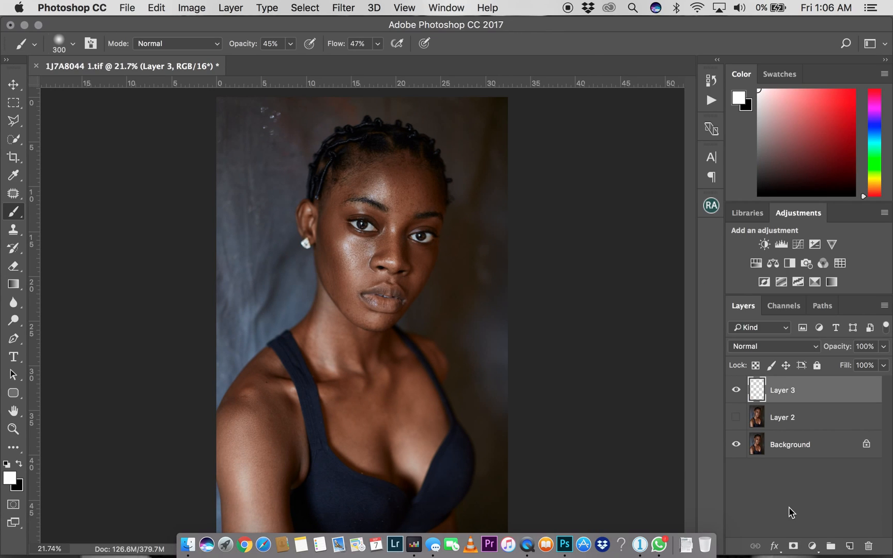
Step: Compare the portrait with the retouched Layer 3 hidden and shown
{"action": "left_click", "coordinate": [736, 393]}
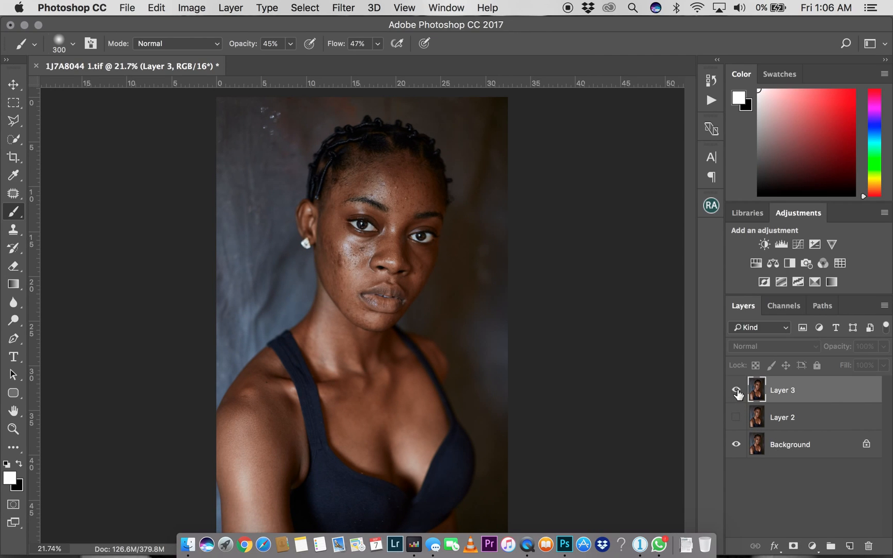
{"action": "left_click", "coordinate": [736, 393]}
{"action": "left_click", "coordinate": [736, 393]}
{"action": "left_click", "coordinate": [737, 393]}
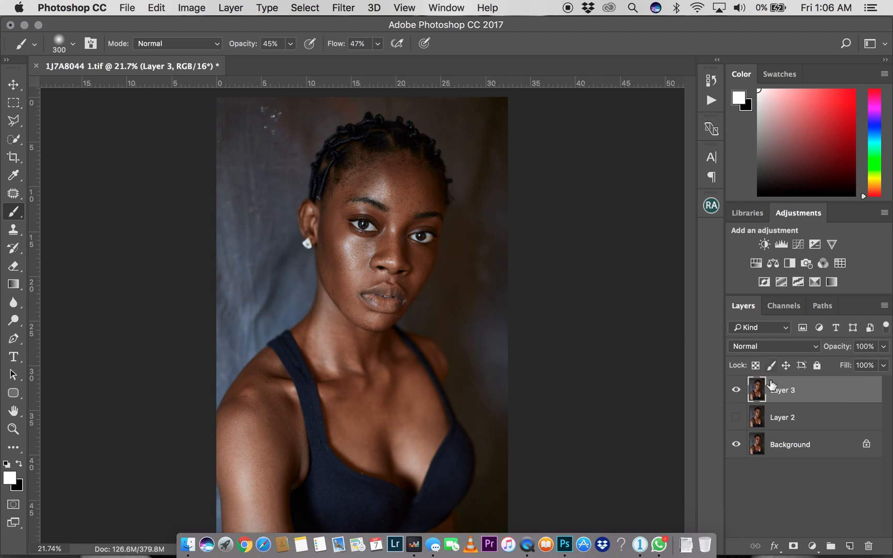
Step: Run the PHLEARN Sharpen +4 action on the portrait and close the list of actions
{"action": "left_click", "coordinate": [711, 103]}
{"action": "left_click", "coordinate": [653, 474]}
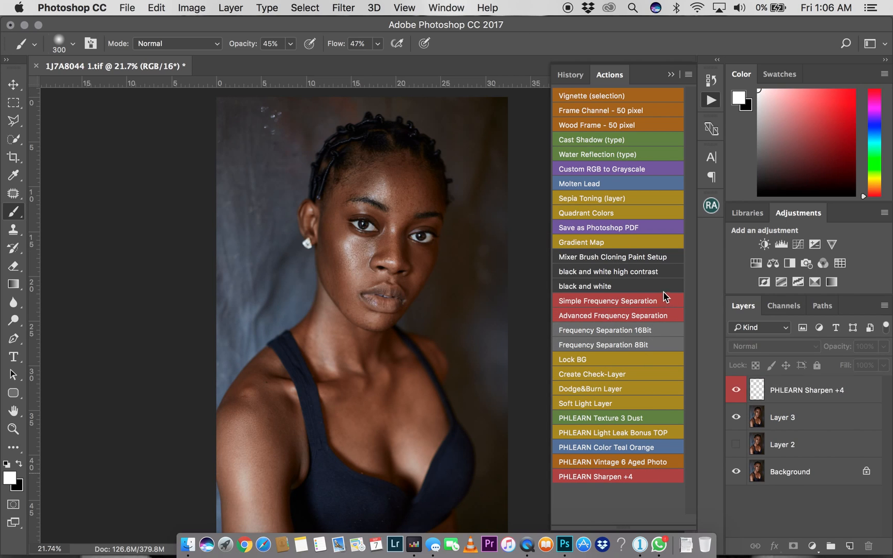
{"action": "left_click", "coordinate": [670, 74]}
{"action": "key", "text": "super+equal"}
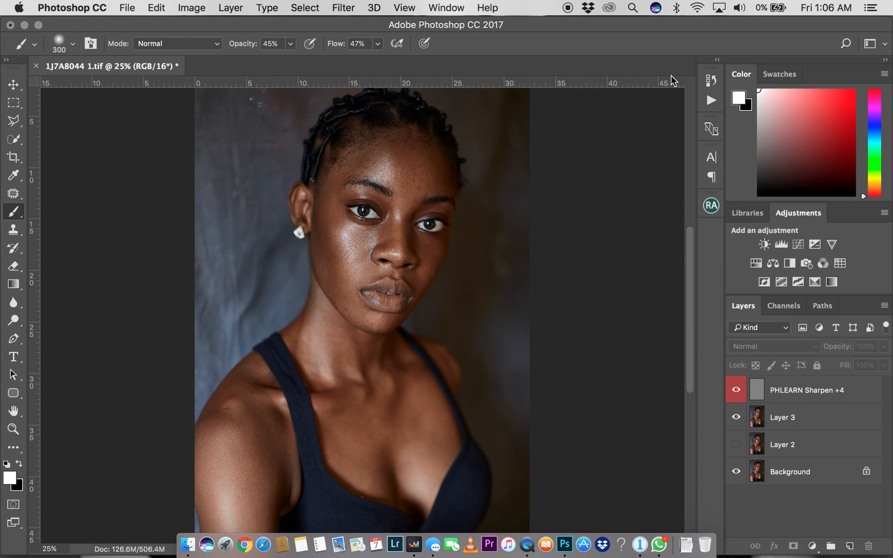
{"action": "key", "text": "super+equal"}
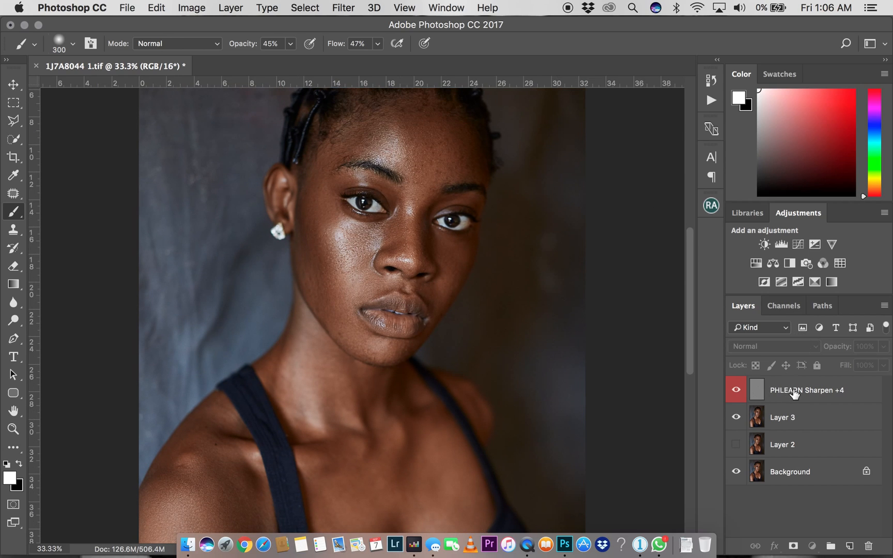
Step: Lower the PHLEARN Sharpen +4 layer to 40% opacity and 41% fill
{"action": "left_click", "coordinate": [791, 392]}
{"action": "left_click_drag", "start_coordinate": [840, 349], "coordinate": [834, 369]}
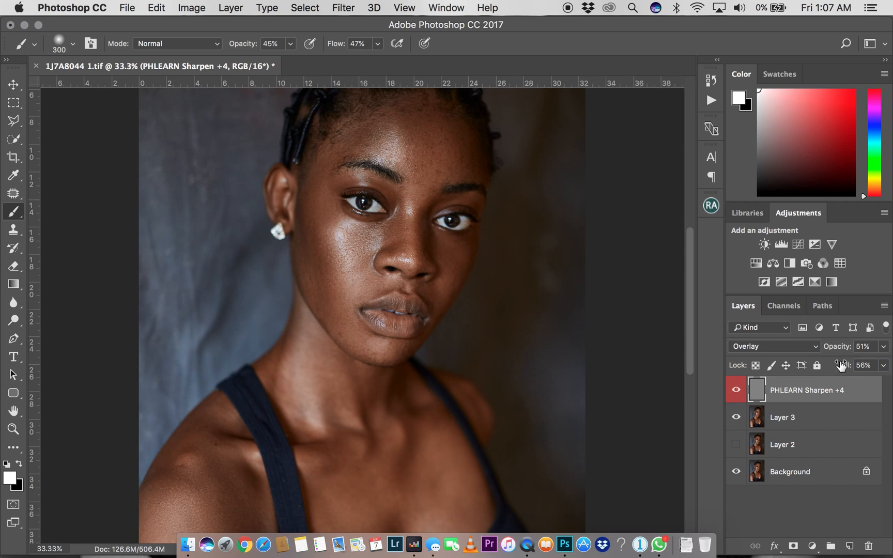
{"action": "left_click_drag", "start_coordinate": [841, 350], "coordinate": [838, 368]}
{"action": "mouse_move", "coordinate": [840, 349]}
{"action": "left_mouse_down"}
{"action": "mouse_move", "coordinate": [839, 367]}
{"action": "mouse_move", "coordinate": [840, 351]}
{"action": "left_mouse_up"}
{"action": "left_click", "coordinate": [841, 365]}
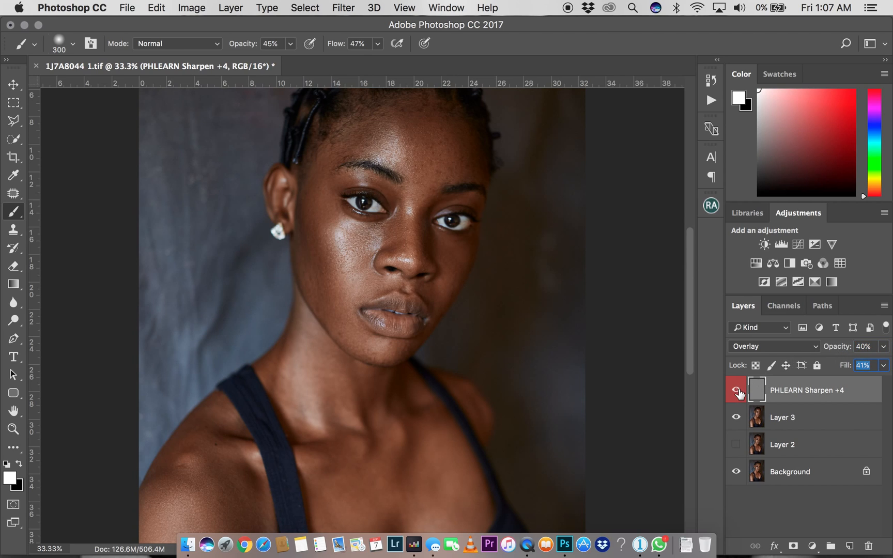
Step: Save the layered TIFF with no image compression, interleaved pixel order, IBM PC byte order and RLE layer compression
{"action": "key", "text": "super+s"}
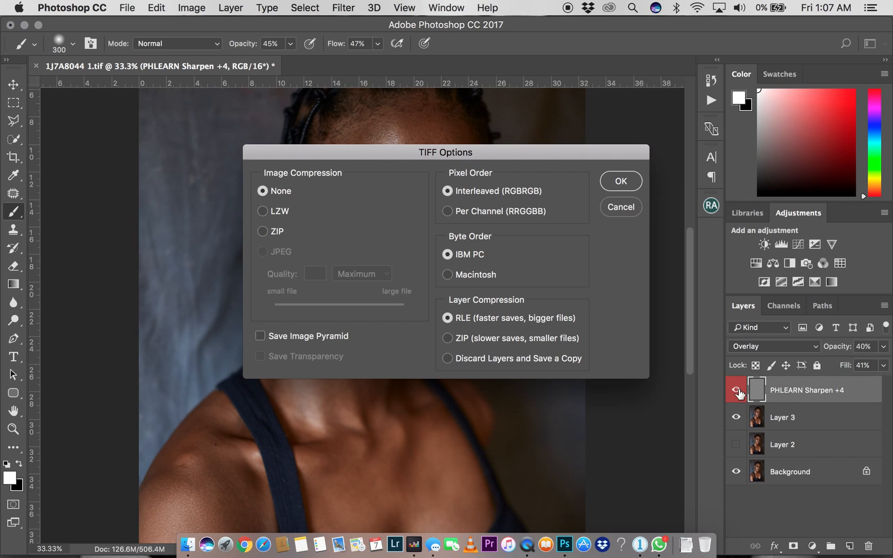
{"action": "left_click", "coordinate": [625, 186]}
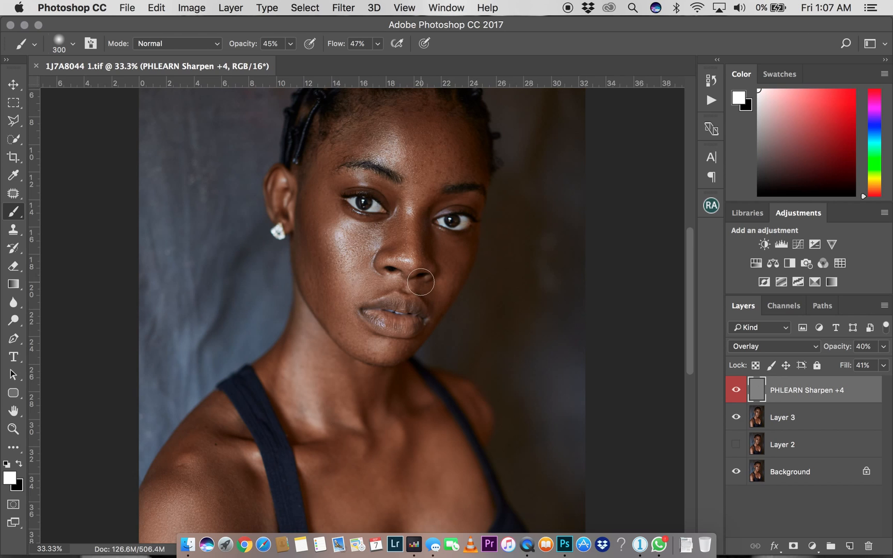
Step: Switch to Capture One and compare the original 1J7A8044.tif with the retouched 1J7A8044 1.tif
{"action": "key", "text": "ctrl+Left"}
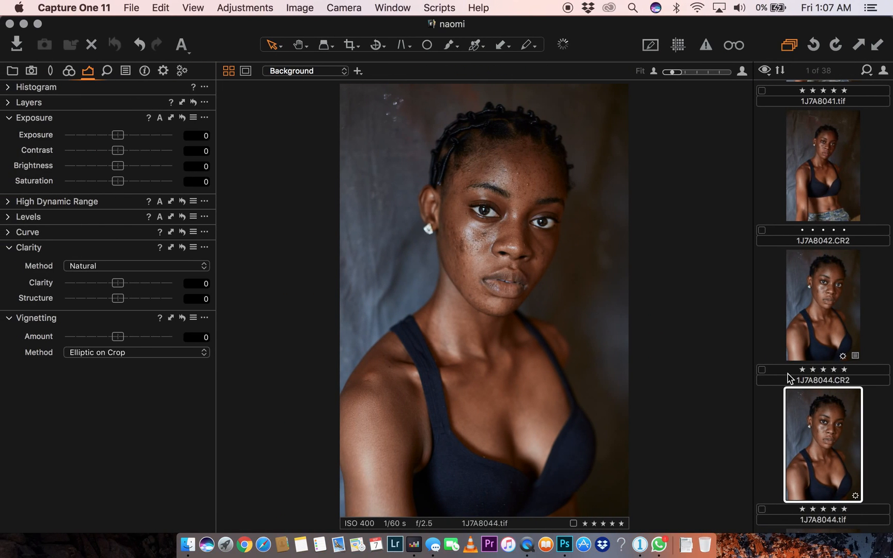
{"action": "scroll", "coordinate": [823, 395], "scroll_direction": "down", "scroll_amount": 1}
{"action": "scroll", "coordinate": [821, 394], "scroll_direction": "down", "scroll_amount": 5}
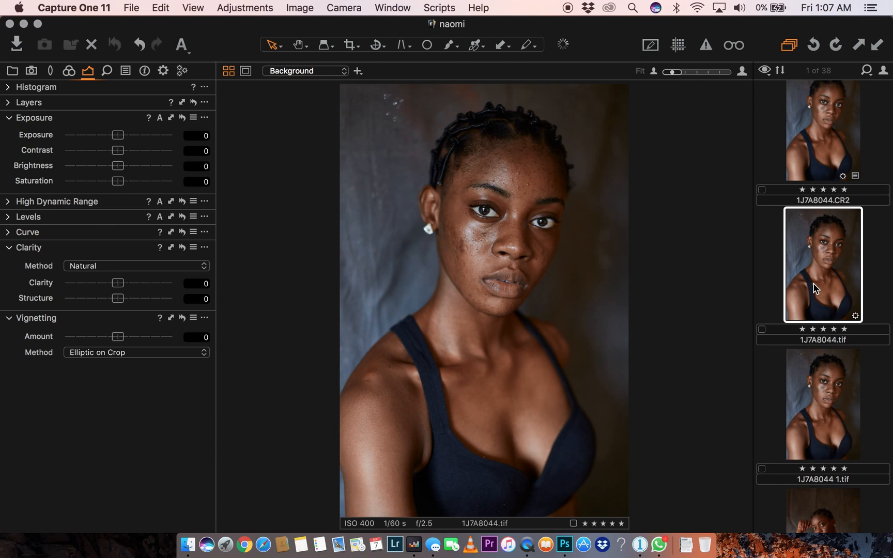
{"action": "key", "text": "Down"}
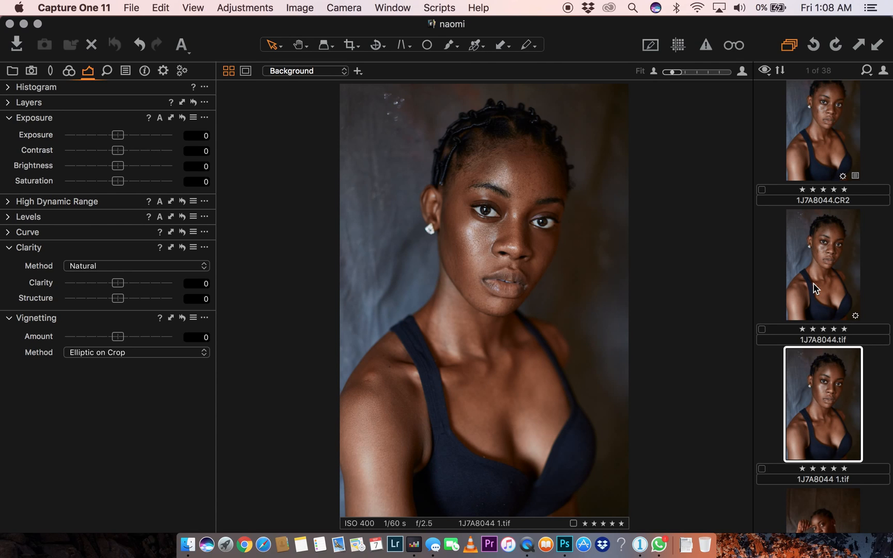
{"action": "left_click", "coordinate": [813, 287]}
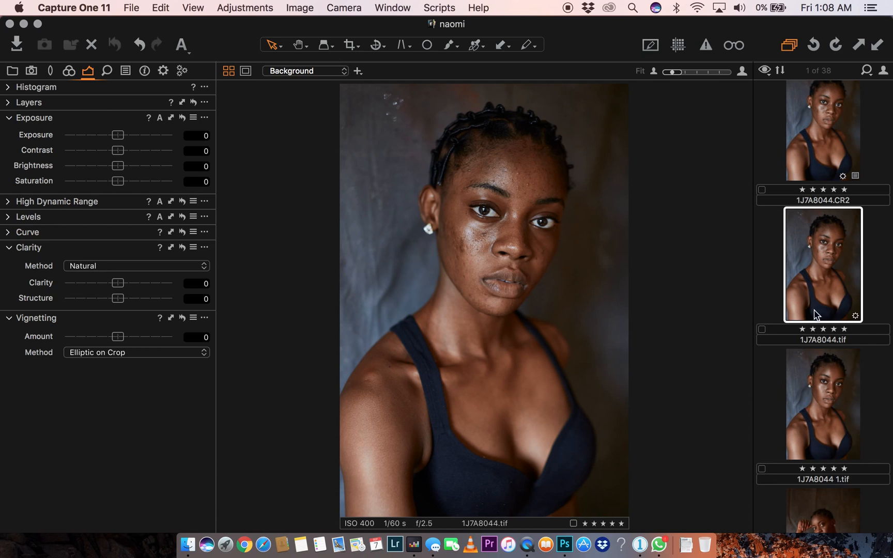
{"action": "left_click", "coordinate": [816, 374]}
{"action": "left_click", "coordinate": [822, 306]}
{"action": "key", "text": "Down"}
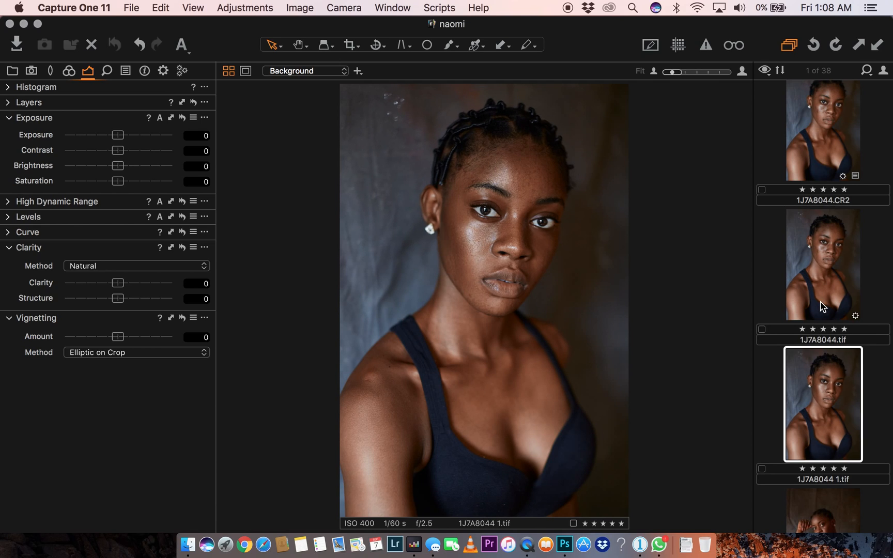